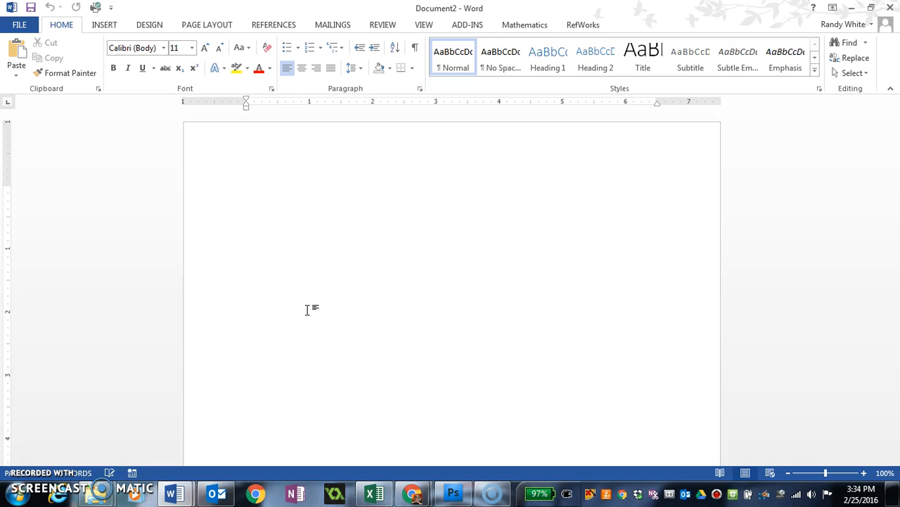
- Launch OneNote 2013 in a maximized window and go to the Ch3 Measurement section of the AW 10 notebook
{"action": "left_click", "coordinate": [21, 494]}
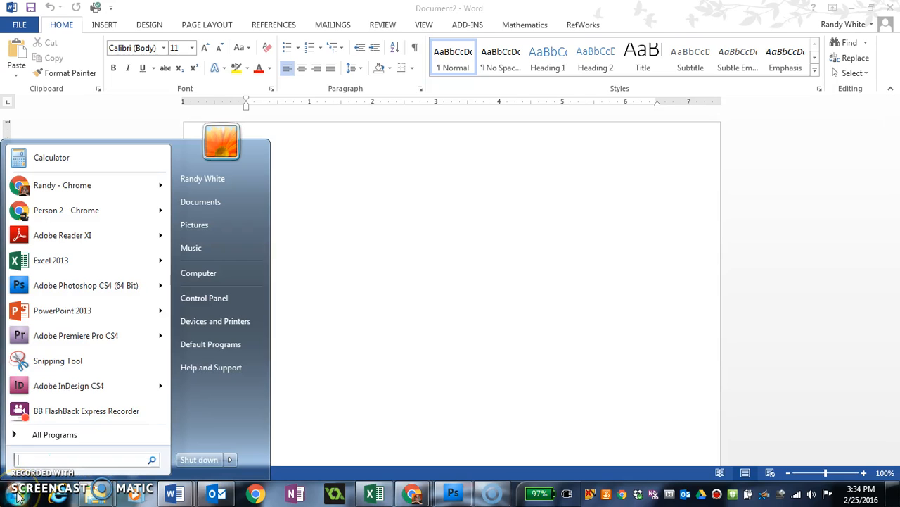
{"action": "type", "text": "one"}
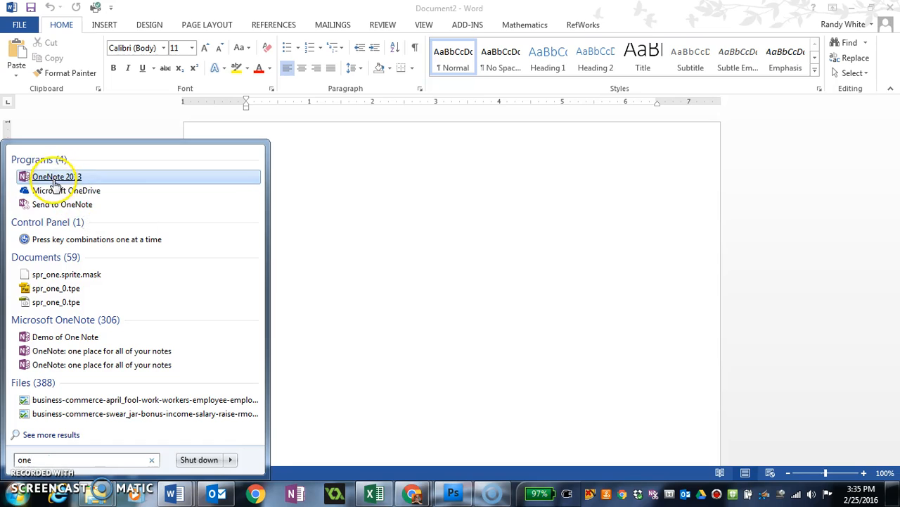
{"action": "left_click", "coordinate": [59, 179]}
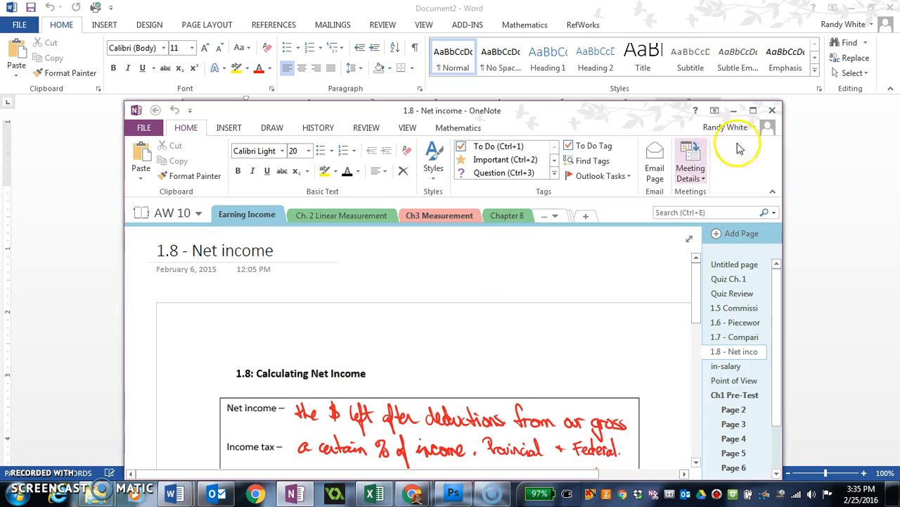
{"action": "left_click", "coordinate": [753, 111]}
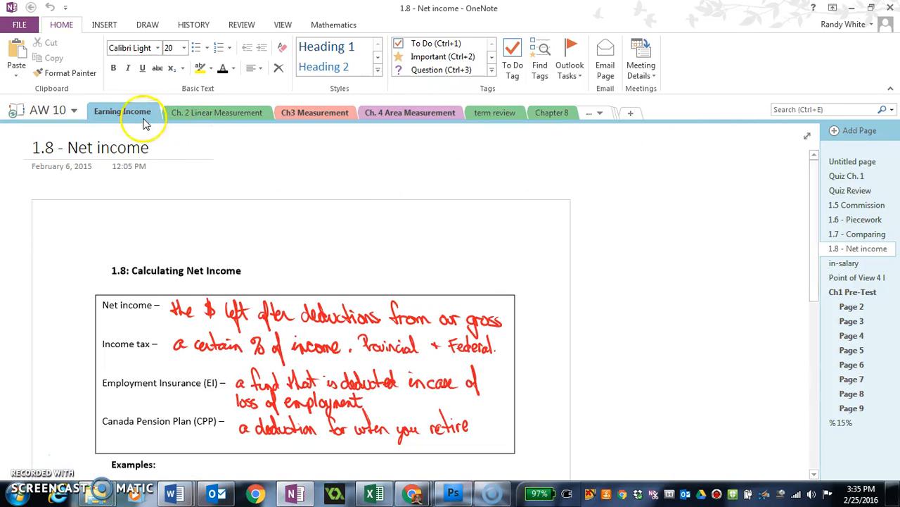
{"action": "left_click", "coordinate": [229, 112]}
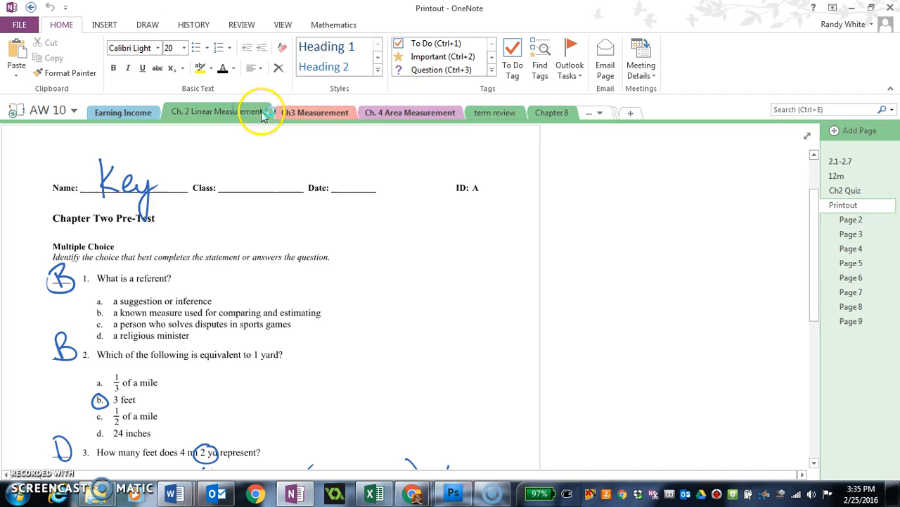
{"action": "left_click", "coordinate": [299, 112]}
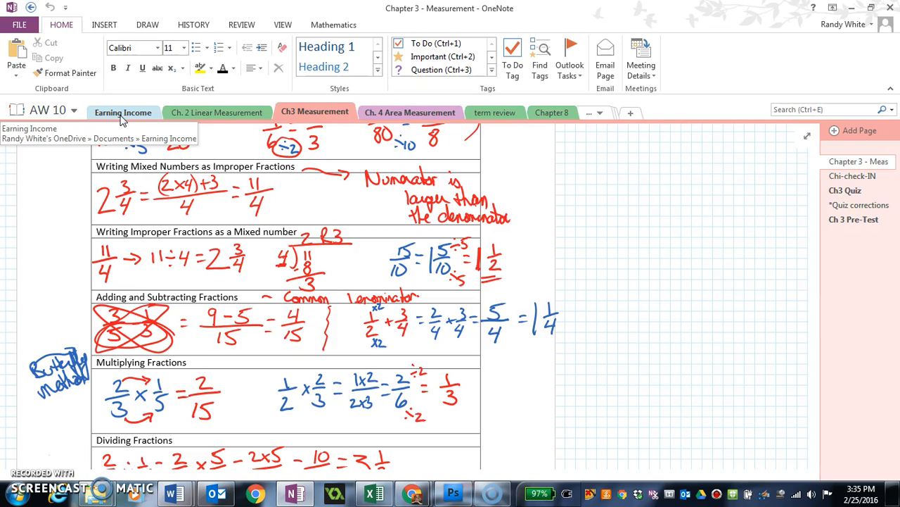
- Create a new notebook named Math 8 stored on the computer
{"action": "left_click", "coordinate": [19, 24]}
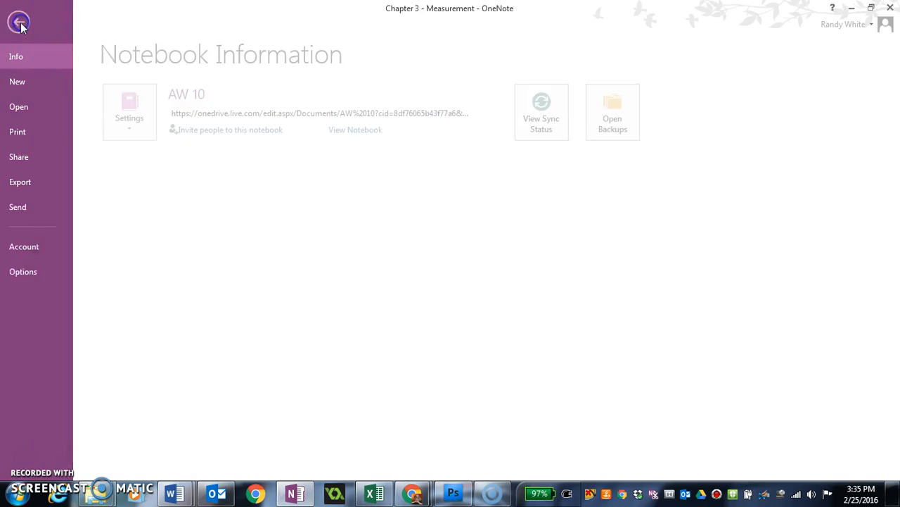
{"action": "left_click", "coordinate": [28, 83]}
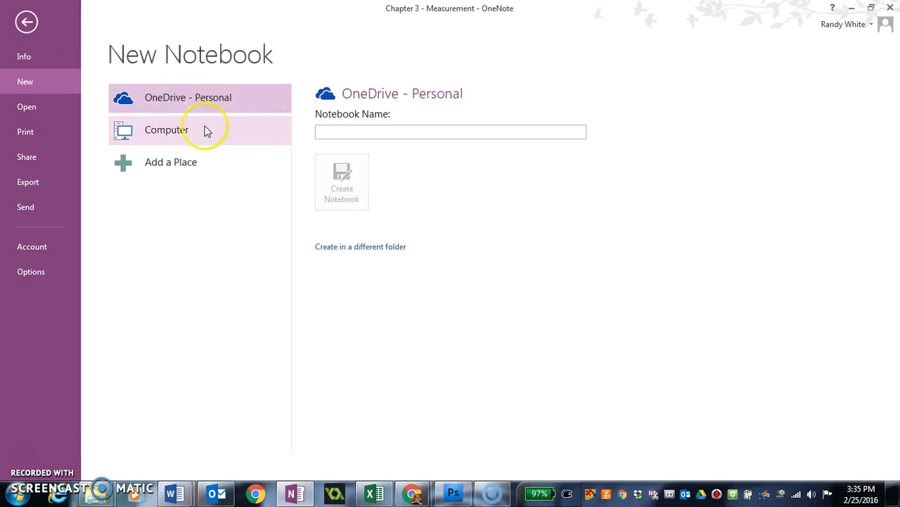
{"action": "left_click", "coordinate": [177, 137]}
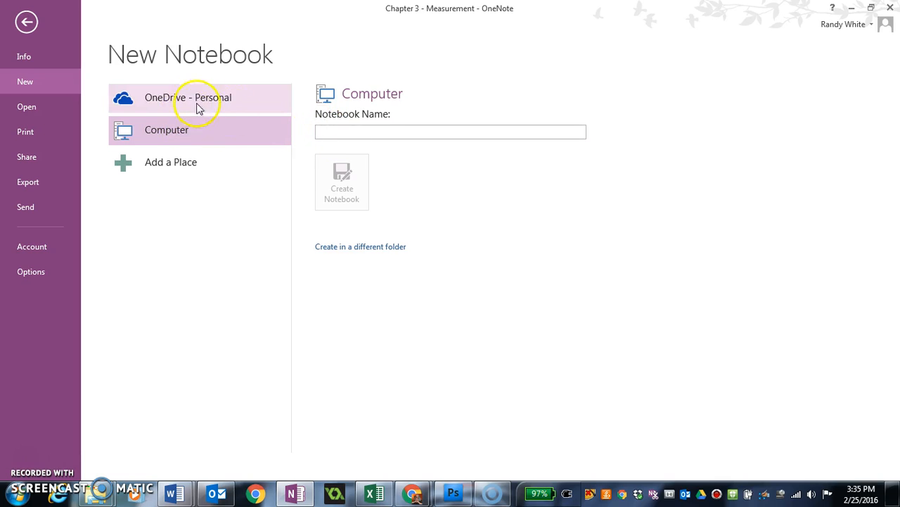
{"action": "left_click", "coordinate": [222, 101]}
{"action": "left_click", "coordinate": [184, 128]}
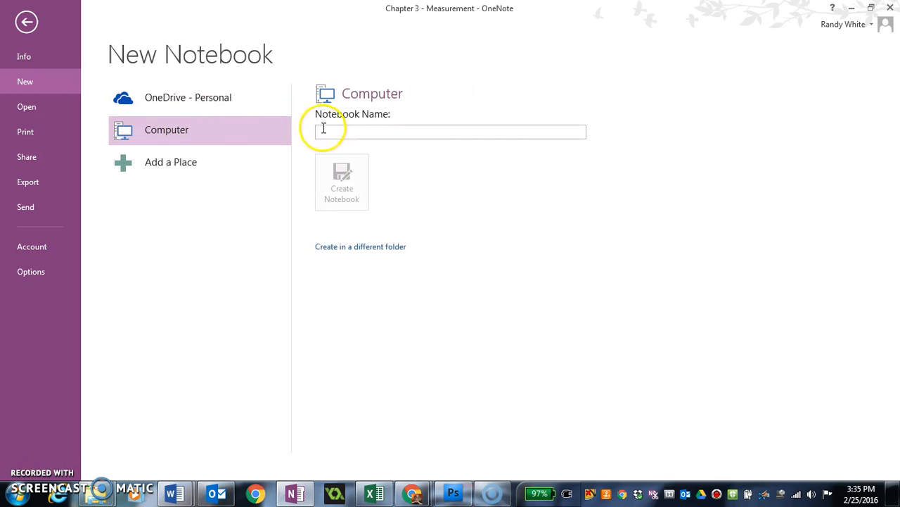
{"action": "type", "text": "Math 8"}
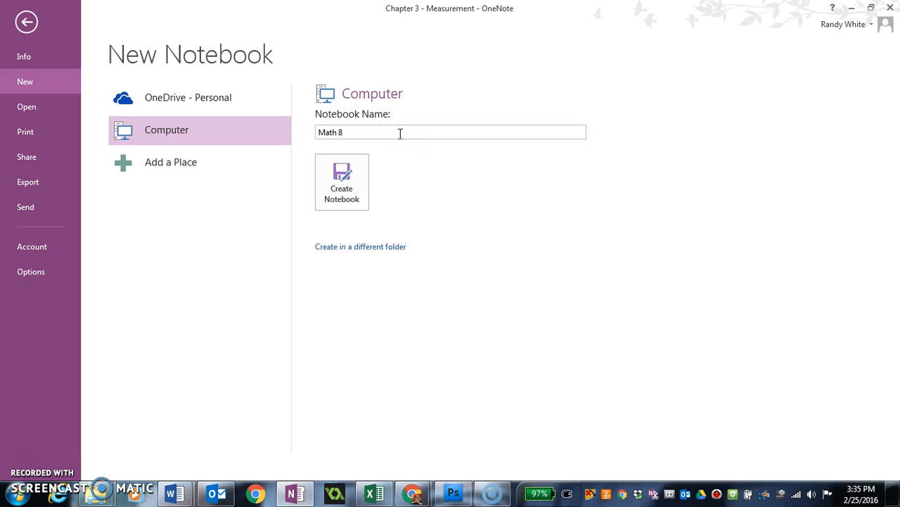
{"action": "left_click", "coordinate": [395, 135]}
{"action": "left_click", "coordinate": [345, 189]}
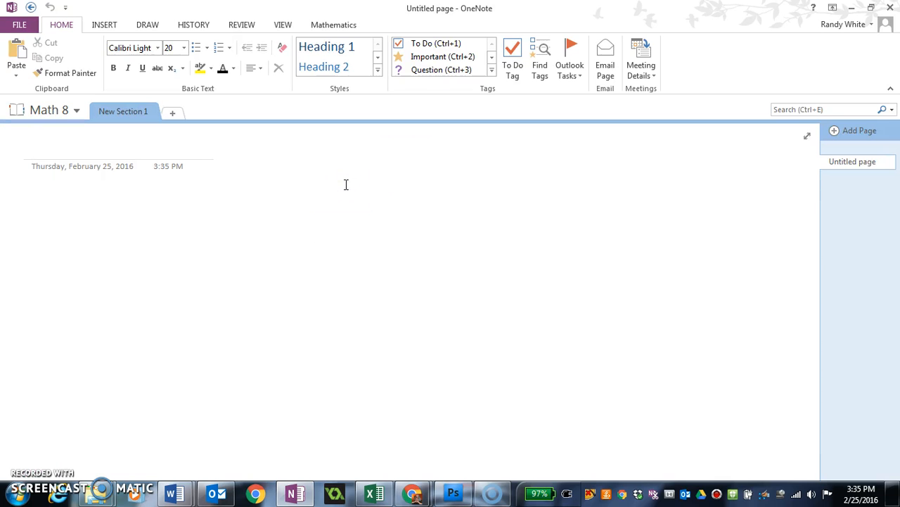
- Check the list of open notebooks and switch back to AW 10
{"action": "left_click", "coordinate": [65, 112]}
{"action": "left_click", "coordinate": [64, 186]}
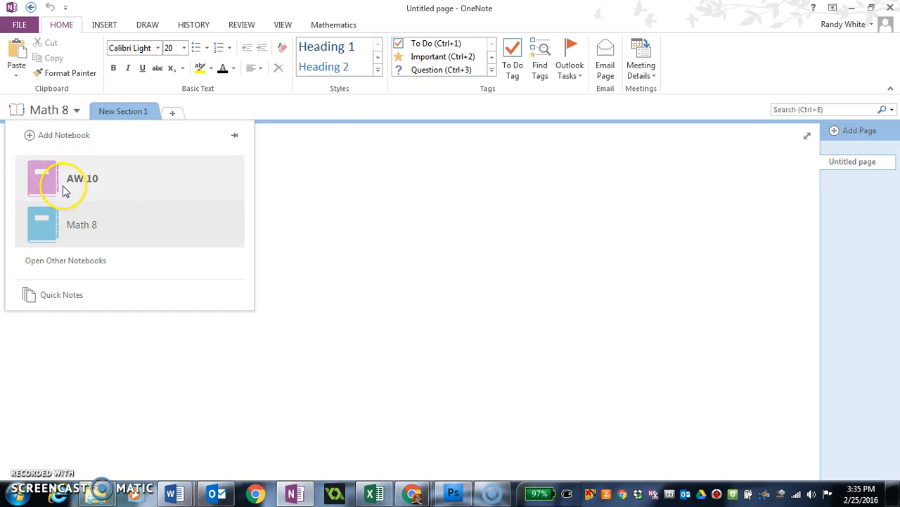
{"action": "left_click", "coordinate": [64, 177]}
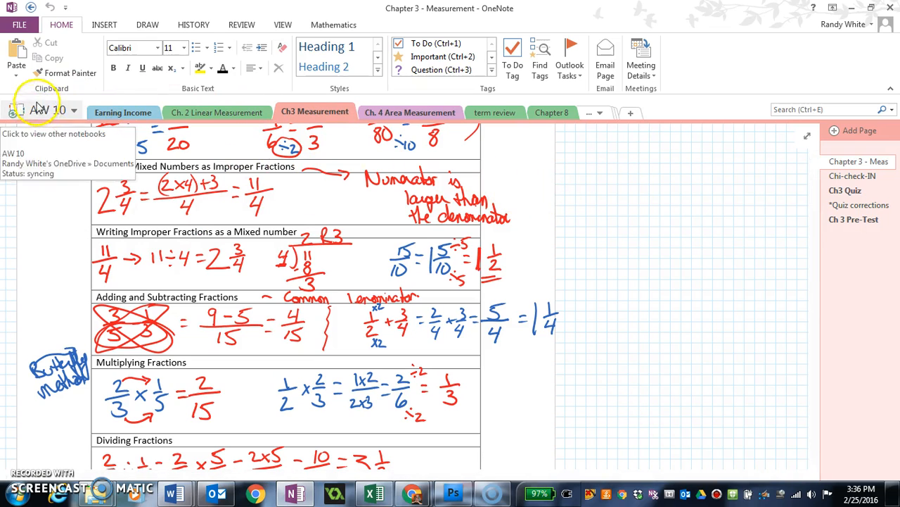
- Create another notebook stored on the computer and name it Math 11
{"action": "left_click", "coordinate": [19, 25]}
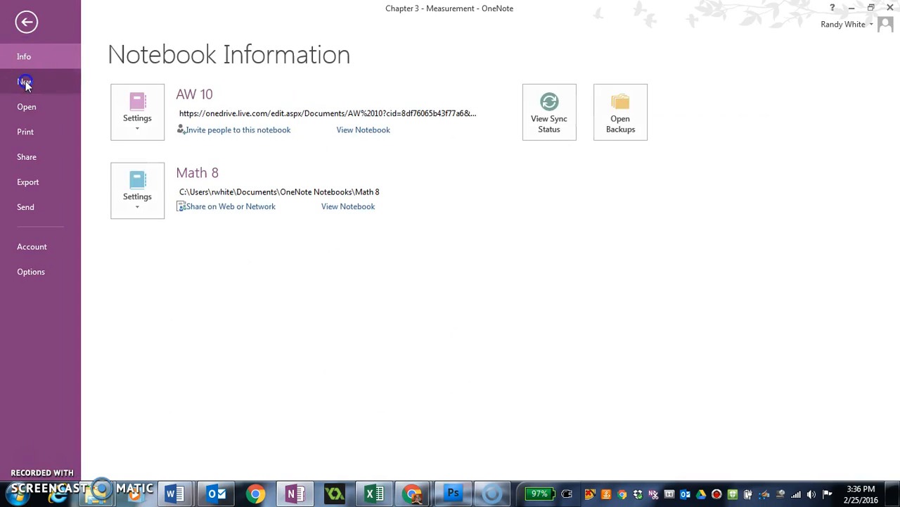
{"action": "left_click", "coordinate": [41, 82]}
{"action": "left_click", "coordinate": [157, 131]}
{"action": "left_click", "coordinate": [353, 129]}
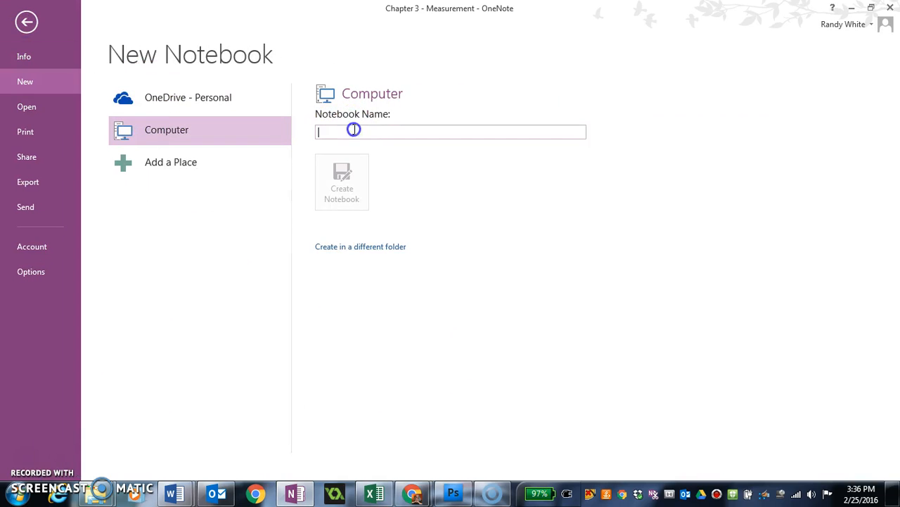
{"action": "type", "text": "Math 11"}
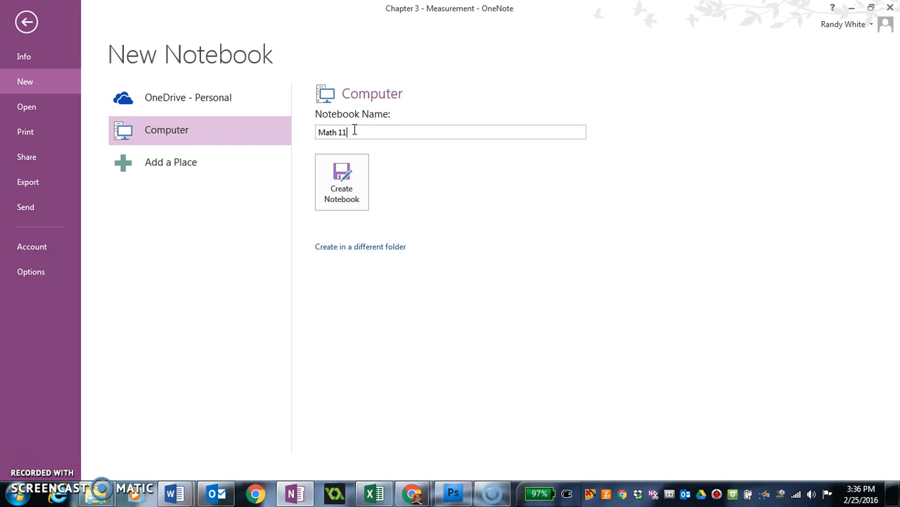
{"action": "left_click", "coordinate": [341, 176]}
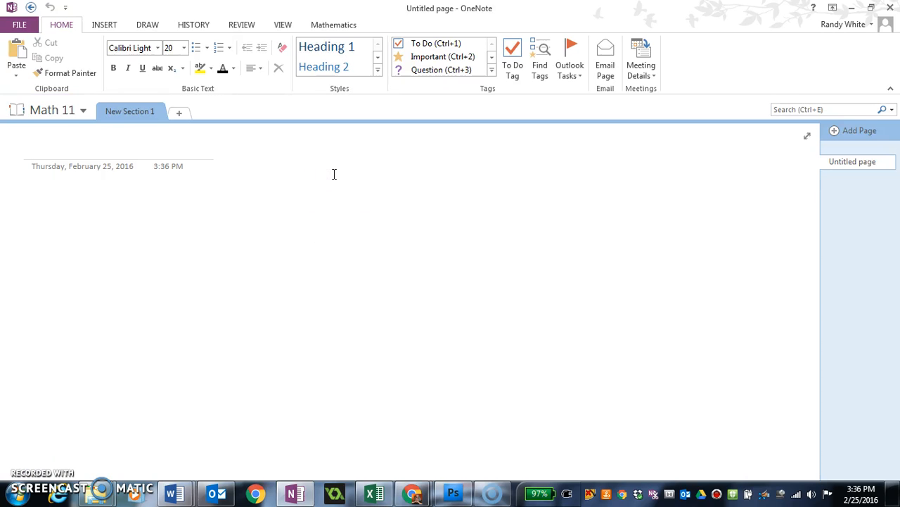
- Open the Math 11 notebook from the notebook list and rename its first section as Chapter 1
{"action": "left_click", "coordinate": [30, 109]}
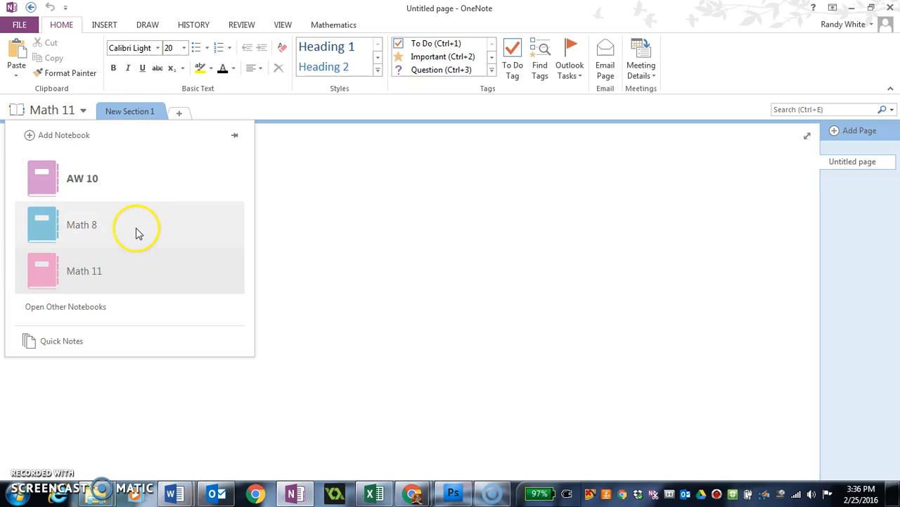
{"action": "left_click", "coordinate": [77, 276]}
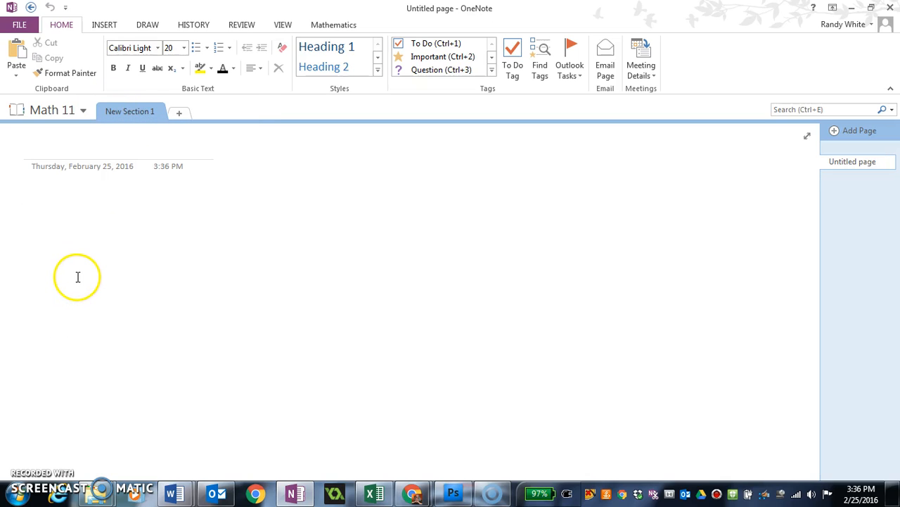
{"action": "left_click", "coordinate": [129, 113]}
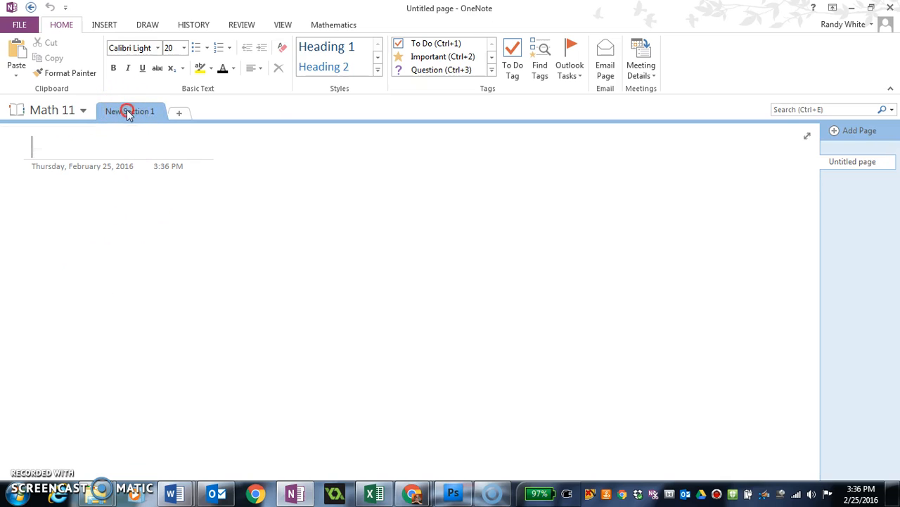
{"action": "right_click", "coordinate": [132, 114]}
{"action": "left_click", "coordinate": [173, 120]}
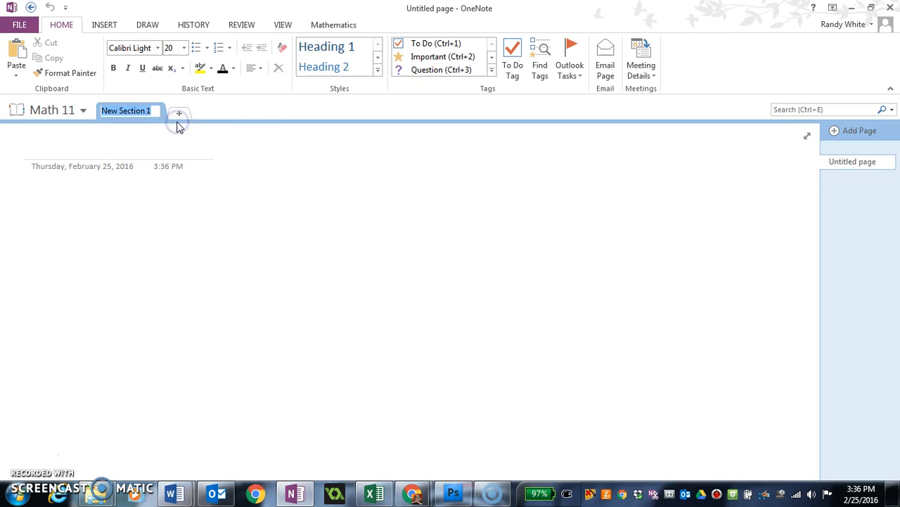
{"action": "type", "text": "Chapter"}
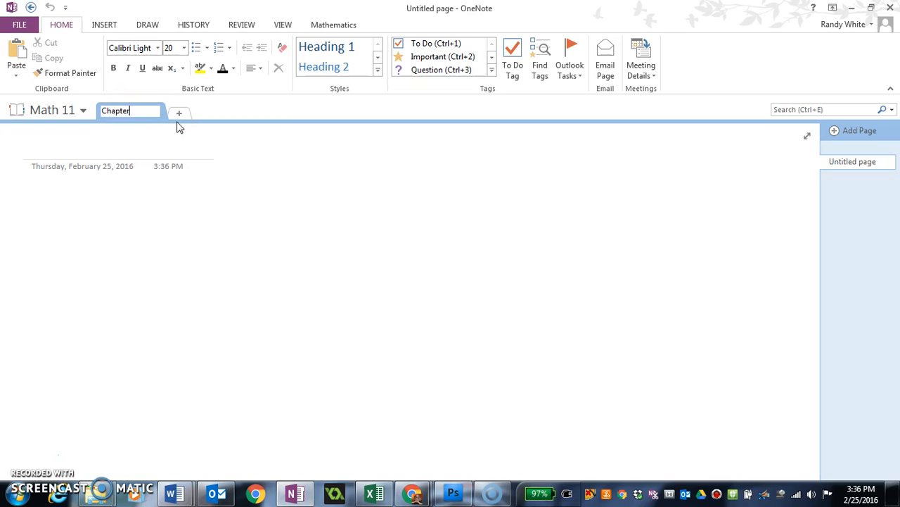
{"action": "type", "text": " 1"}
{"action": "left_click", "coordinate": [101, 146]}
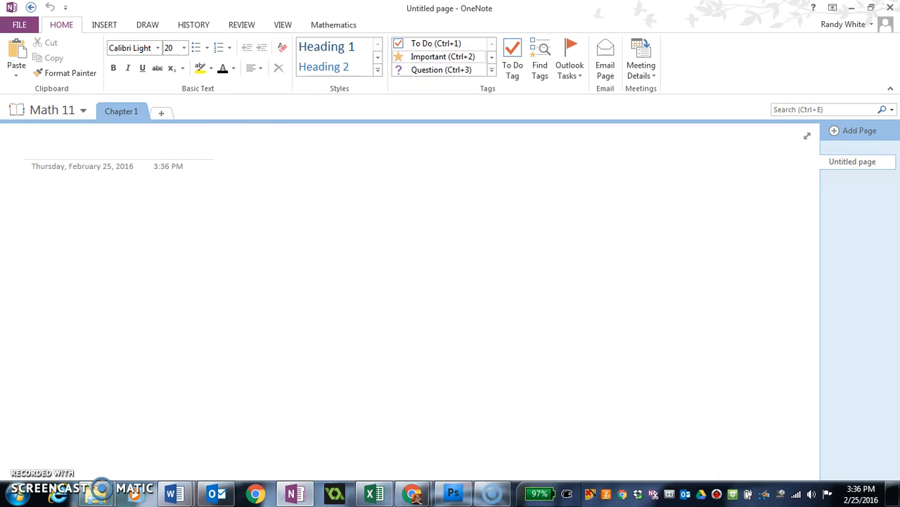
- Handwrite the title "Trigonometry" with the blue pen in the title area of the section's untitled page
{"action": "left_click", "coordinate": [852, 165]}
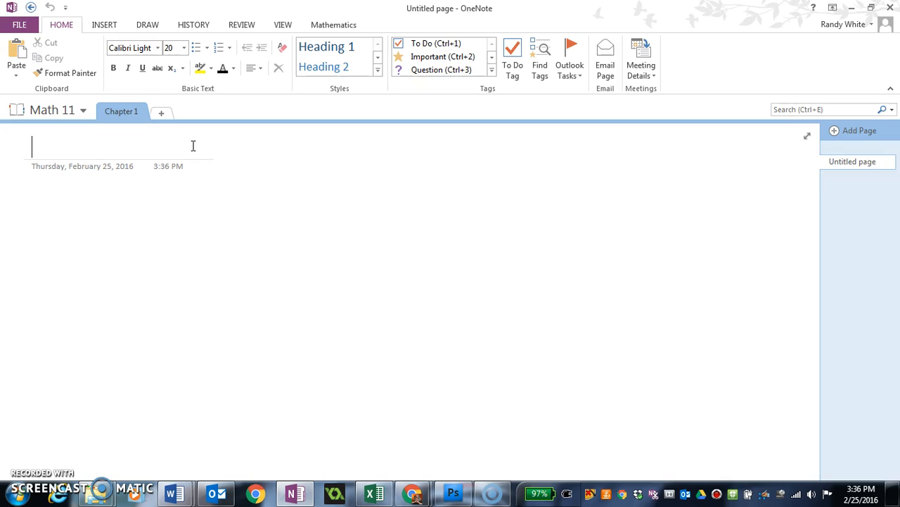
{"action": "left_click", "coordinate": [23, 143]}
{"action": "left_click", "coordinate": [149, 27]}
{"action": "left_click", "coordinate": [174, 67]}
{"action": "mouse_move", "coordinate": [22, 140]}
{"action": "left_mouse_down"}
{"action": "mouse_move", "coordinate": [28, 131]}
{"action": "mouse_move", "coordinate": [29, 145]}
{"action": "mouse_move", "coordinate": [54, 148]}
{"action": "mouse_move", "coordinate": [48, 164]}
{"action": "mouse_move", "coordinate": [64, 147]}
{"action": "mouse_move", "coordinate": [118, 152]}
{"action": "left_mouse_up"}
{"action": "left_click_drag", "start_coordinate": [120, 126], "coordinate": [130, 182]}
{"action": "left_click", "coordinate": [38, 152]}
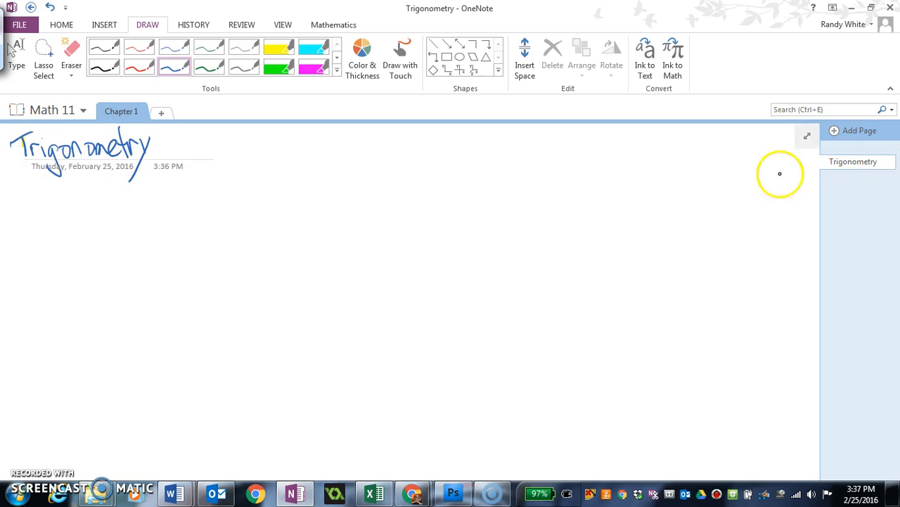
{"action": "left_click", "coordinate": [858, 162]}
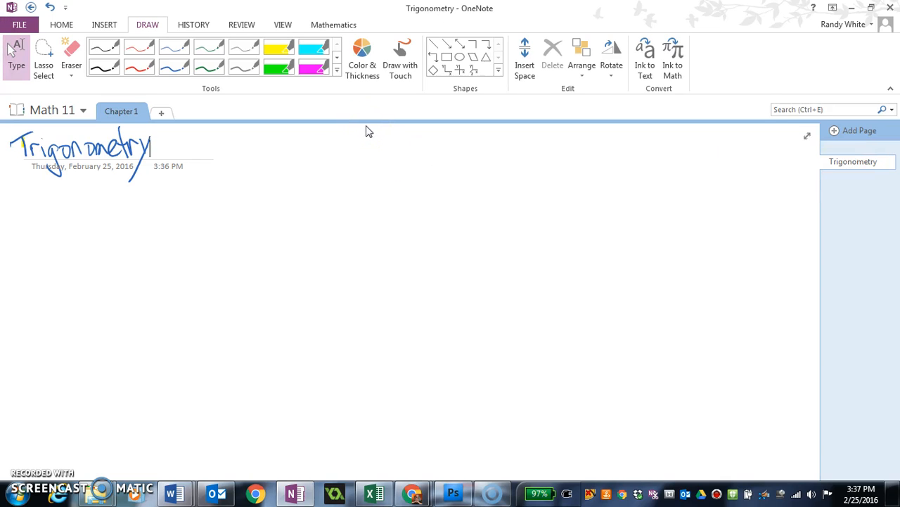
- Handwrite "SOH CAH TOA" in blue ink across the body of the Trigonometry page
{"action": "mouse_move", "coordinate": [170, 229]}
{"action": "left_mouse_down"}
{"action": "mouse_move", "coordinate": [155, 276]}
{"action": "mouse_move", "coordinate": [140, 269]}
{"action": "left_mouse_up"}
{"action": "mouse_move", "coordinate": [188, 248]}
{"action": "left_mouse_down"}
{"action": "mouse_move", "coordinate": [200, 273]}
{"action": "mouse_move", "coordinate": [188, 244]}
{"action": "mouse_move", "coordinate": [232, 273]}
{"action": "left_mouse_up"}
{"action": "mouse_move", "coordinate": [248, 223]}
{"action": "left_mouse_down"}
{"action": "mouse_move", "coordinate": [256, 270]}
{"action": "mouse_move", "coordinate": [255, 248]}
{"action": "left_mouse_up"}
{"action": "mouse_move", "coordinate": [311, 240]}
{"action": "left_mouse_down"}
{"action": "mouse_move", "coordinate": [300, 267]}
{"action": "mouse_move", "coordinate": [323, 248]}
{"action": "left_mouse_up"}
{"action": "mouse_move", "coordinate": [328, 268]}
{"action": "left_mouse_down"}
{"action": "mouse_move", "coordinate": [339, 227]}
{"action": "mouse_move", "coordinate": [349, 262]}
{"action": "left_mouse_up"}
{"action": "left_click_drag", "start_coordinate": [320, 251], "coordinate": [369, 254]}
{"action": "left_click_drag", "start_coordinate": [382, 215], "coordinate": [383, 252]}
{"action": "mouse_move", "coordinate": [357, 240]}
{"action": "left_mouse_down"}
{"action": "mouse_move", "coordinate": [393, 233]}
{"action": "mouse_move", "coordinate": [434, 258]}
{"action": "left_mouse_up"}
{"action": "mouse_move", "coordinate": [406, 221]}
{"action": "left_mouse_down"}
{"action": "mouse_move", "coordinate": [446, 208]}
{"action": "mouse_move", "coordinate": [484, 246]}
{"action": "left_mouse_up"}
{"action": "left_click_drag", "start_coordinate": [489, 193], "coordinate": [509, 246]}
{"action": "left_click_drag", "start_coordinate": [478, 230], "coordinate": [520, 218]}
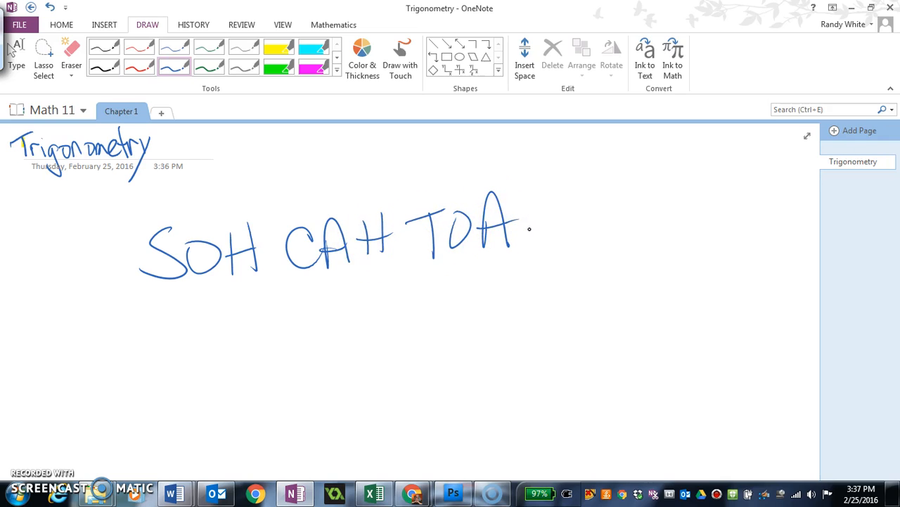
{"action": "key", "text": "Escape"}
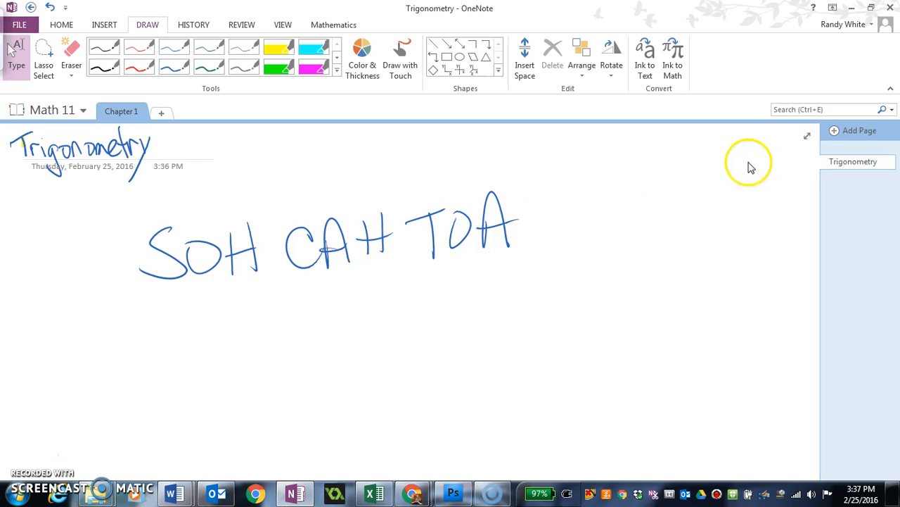
- Add a new page to the Chapter 1 section and handwrite "Lesson 2" as its title
{"action": "left_click", "coordinate": [844, 134]}
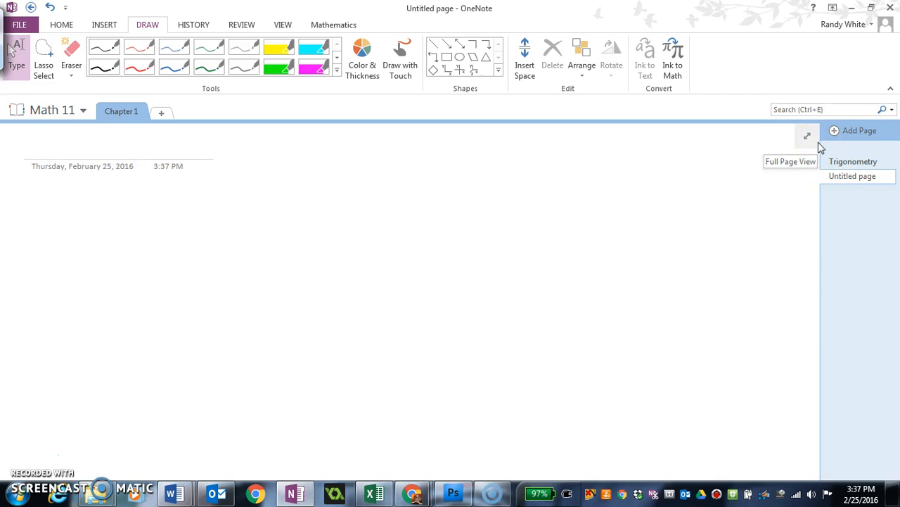
{"action": "mouse_move", "coordinate": [33, 133]}
{"action": "left_mouse_down"}
{"action": "mouse_move", "coordinate": [29, 142]}
{"action": "mouse_move", "coordinate": [54, 155]}
{"action": "mouse_move", "coordinate": [80, 145]}
{"action": "mouse_move", "coordinate": [137, 156]}
{"action": "left_mouse_up"}
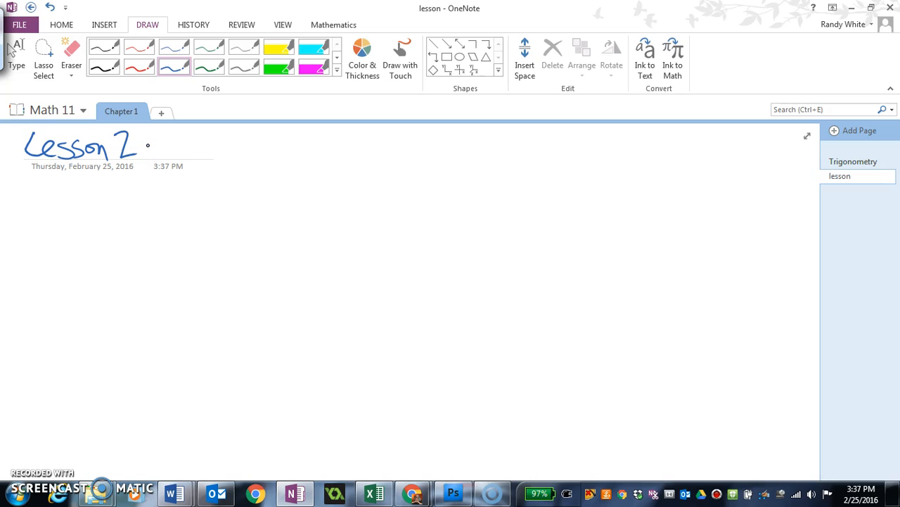
{"action": "left_click", "coordinate": [66, 166]}
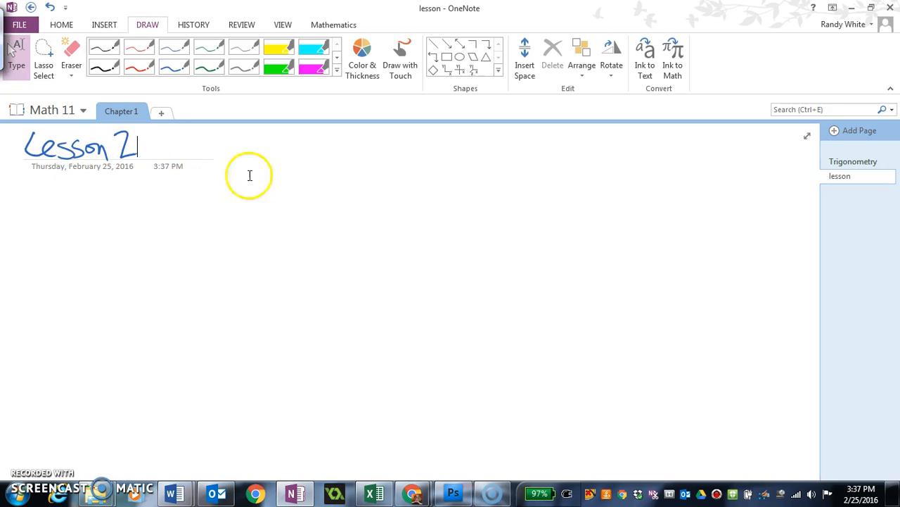
- Add another page to Chapter 1 and handwrite the title "Lesson 3" with the blue pen
{"action": "left_click", "coordinate": [833, 132]}
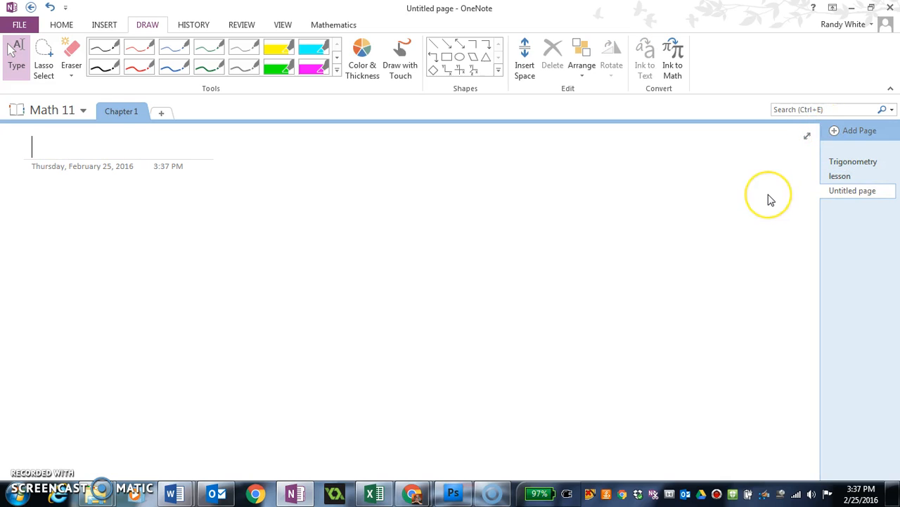
{"action": "left_click", "coordinate": [174, 66]}
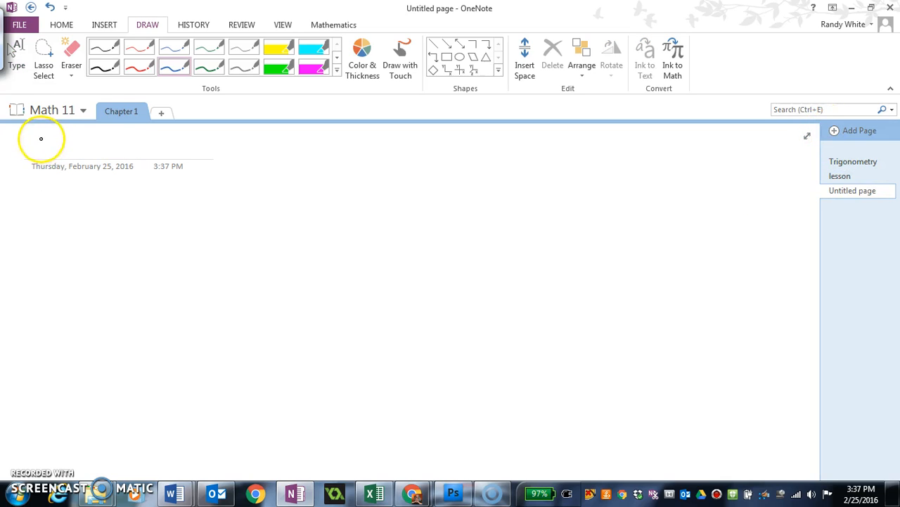
{"action": "mouse_move", "coordinate": [30, 130]}
{"action": "left_mouse_down"}
{"action": "mouse_move", "coordinate": [49, 152]}
{"action": "mouse_move", "coordinate": [120, 152]}
{"action": "mouse_move", "coordinate": [135, 127]}
{"action": "mouse_move", "coordinate": [129, 153]}
{"action": "left_mouse_up"}
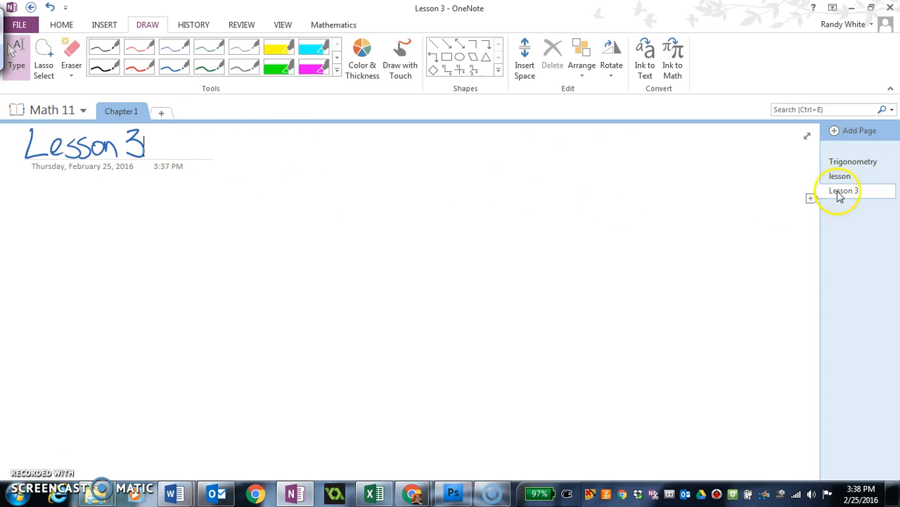
- Add a new section named "Chapter 5" to the Math 11 notebook
{"action": "left_click", "coordinate": [850, 176]}
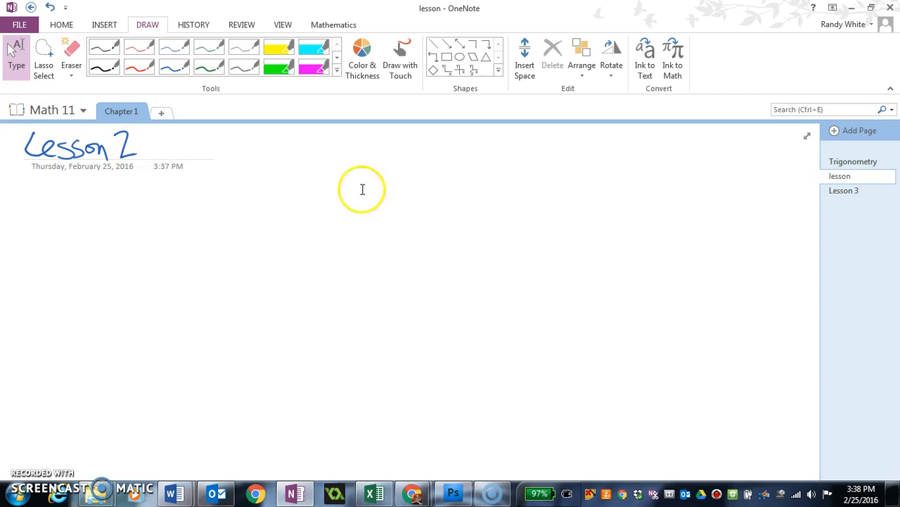
{"action": "left_click", "coordinate": [837, 194]}
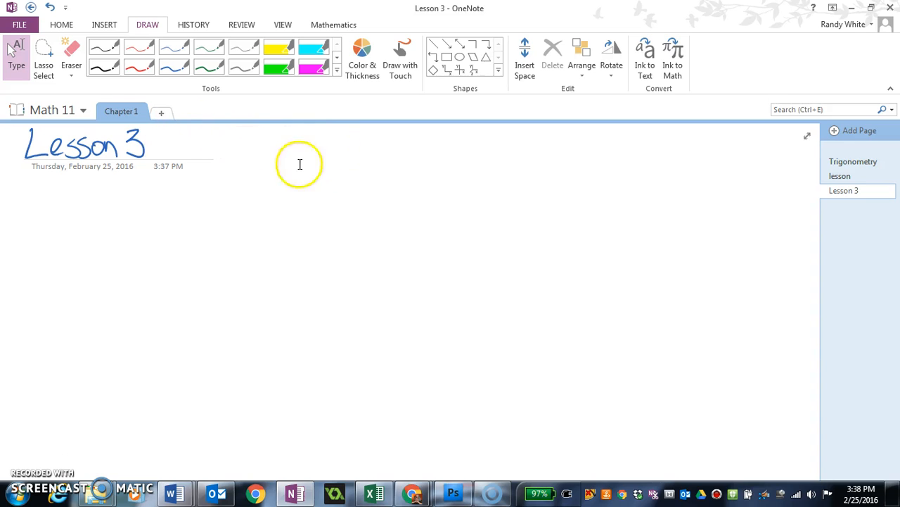
{"action": "left_click", "coordinate": [164, 114]}
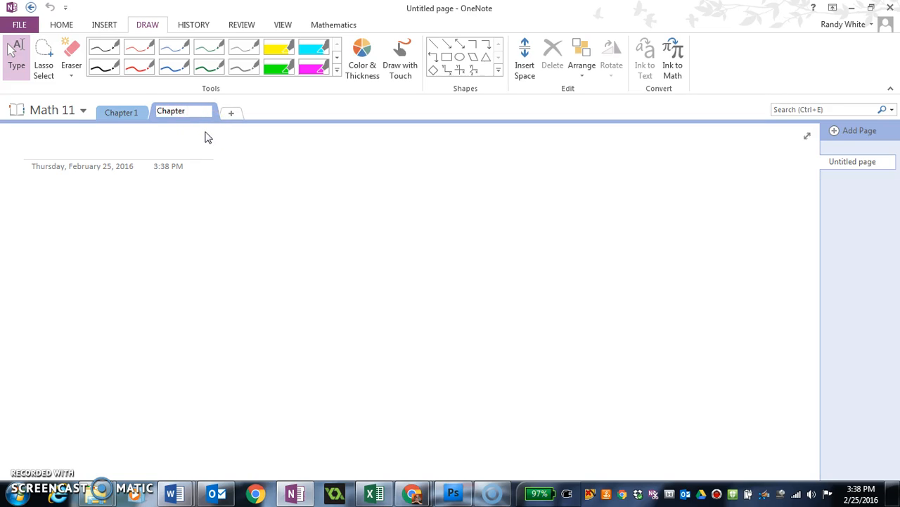
{"action": "key", "text": "Return"}
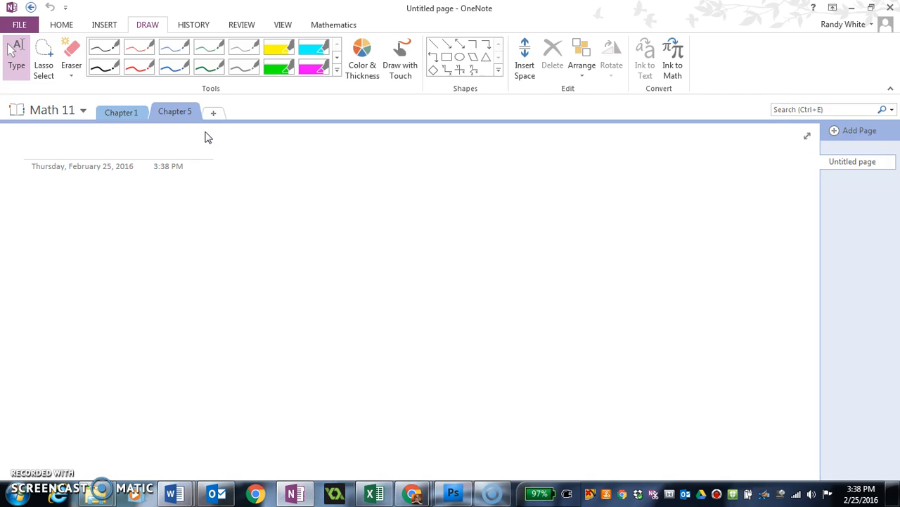
- Handwrite the title "Polynomials" with the blue pen on the Chapter 5 section's untitled page
{"action": "mouse_move", "coordinate": [33, 135]}
{"action": "left_mouse_down"}
{"action": "mouse_move", "coordinate": [44, 159]}
{"action": "mouse_move", "coordinate": [33, 142]}
{"action": "left_mouse_up"}
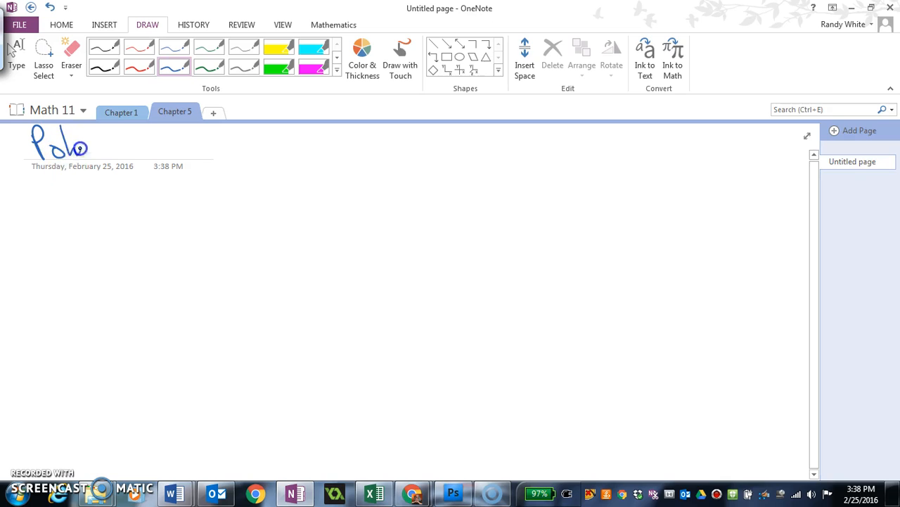
{"action": "mouse_move", "coordinate": [89, 146]}
{"action": "left_mouse_down"}
{"action": "mouse_move", "coordinate": [144, 151]}
{"action": "mouse_move", "coordinate": [149, 140]}
{"action": "left_mouse_up"}
{"action": "left_click", "coordinate": [122, 129]}
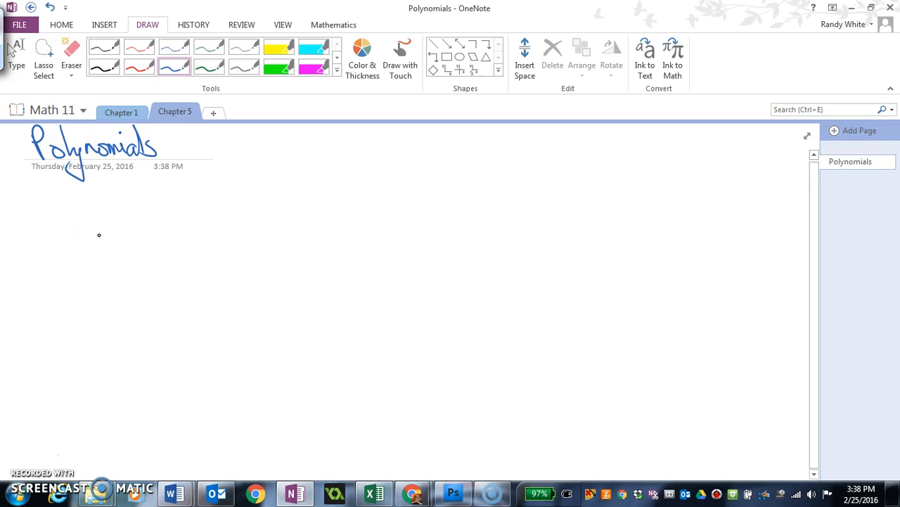
- Handwrite the equation x² + bx + c = 0 in blue on the Polynomials page, and add another page to Chapter 5
{"action": "left_click_drag", "start_coordinate": [179, 238], "coordinate": [161, 243]}
{"action": "mouse_move", "coordinate": [209, 211]}
{"action": "left_mouse_down"}
{"action": "mouse_move", "coordinate": [265, 272]}
{"action": "mouse_move", "coordinate": [283, 247]}
{"action": "left_mouse_up"}
{"action": "mouse_move", "coordinate": [283, 208]}
{"action": "left_mouse_down"}
{"action": "mouse_move", "coordinate": [310, 258]}
{"action": "mouse_move", "coordinate": [327, 242]}
{"action": "mouse_move", "coordinate": [350, 266]}
{"action": "left_mouse_up"}
{"action": "left_click_drag", "start_coordinate": [347, 236], "coordinate": [326, 266]}
{"action": "left_click_drag", "start_coordinate": [383, 232], "coordinate": [386, 266]}
{"action": "mouse_move", "coordinate": [362, 244]}
{"action": "left_mouse_down"}
{"action": "mouse_move", "coordinate": [408, 240]}
{"action": "mouse_move", "coordinate": [417, 253]}
{"action": "left_mouse_up"}
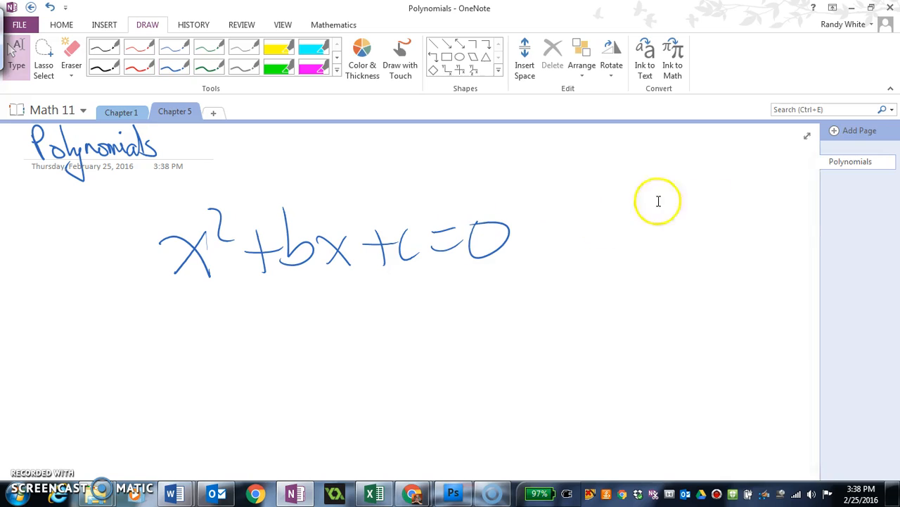
{"action": "left_click", "coordinate": [834, 132]}
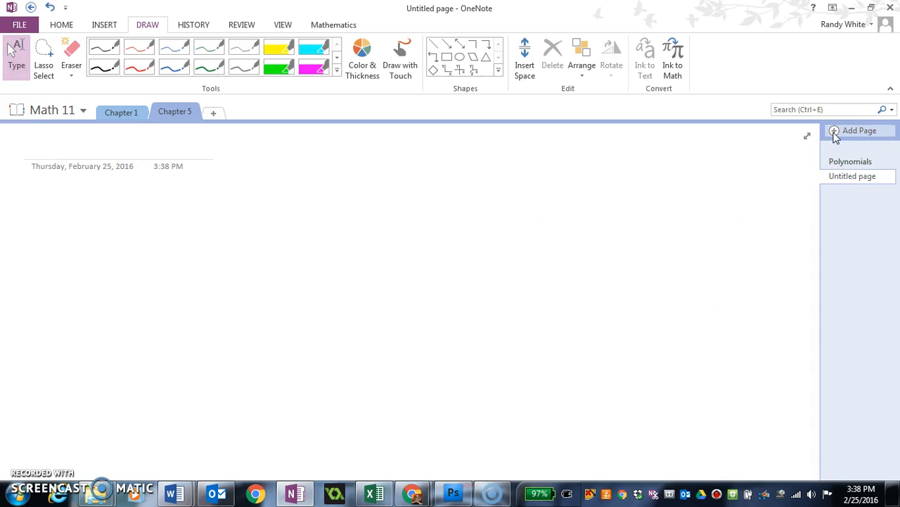
- Switch to the Math 8 notebook and rename its New Section 1 as "Ratios"
{"action": "left_click", "coordinate": [67, 108]}
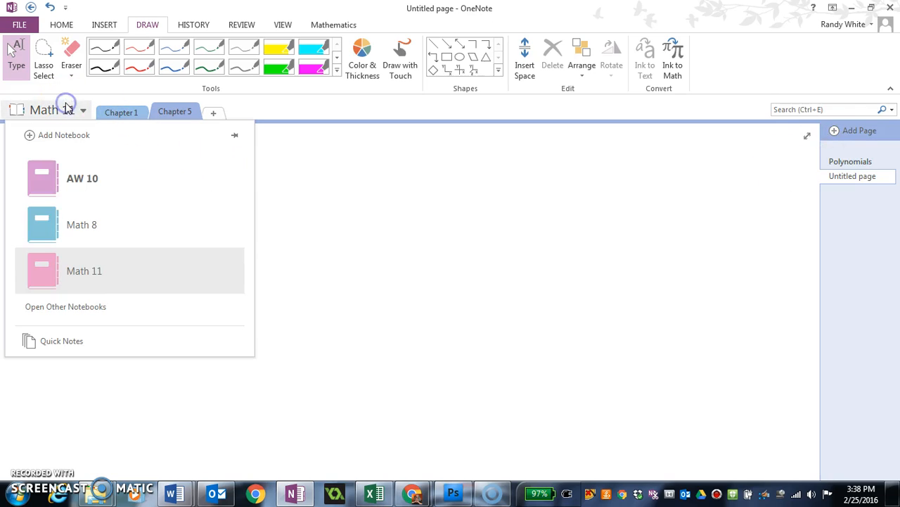
{"action": "left_click", "coordinate": [60, 229]}
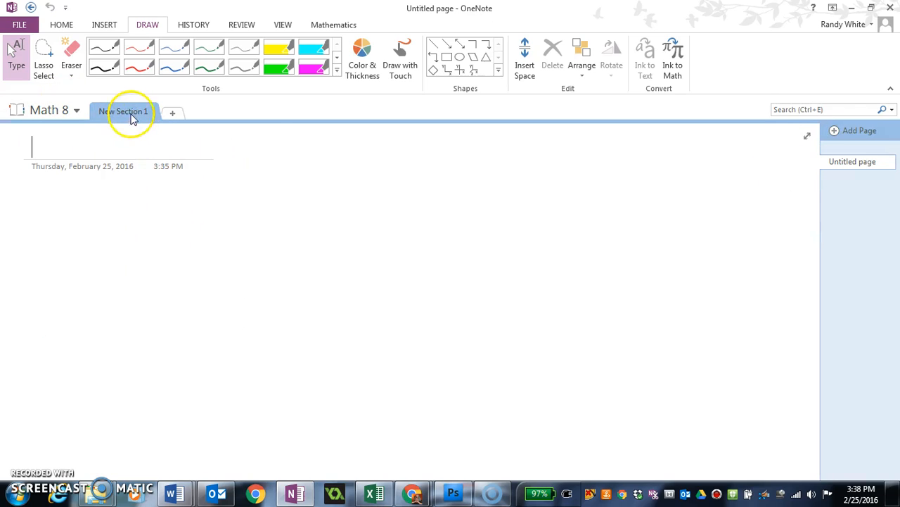
{"action": "right_click", "coordinate": [133, 114]}
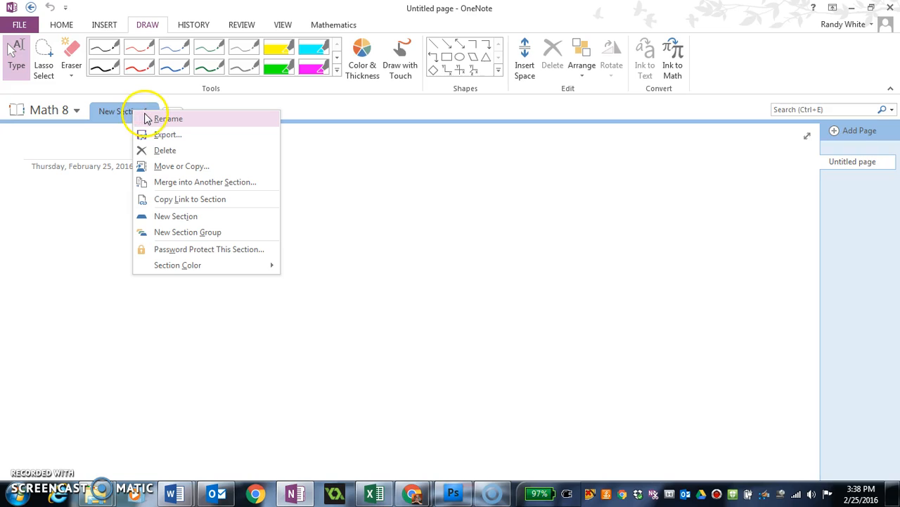
{"action": "left_click", "coordinate": [152, 118]}
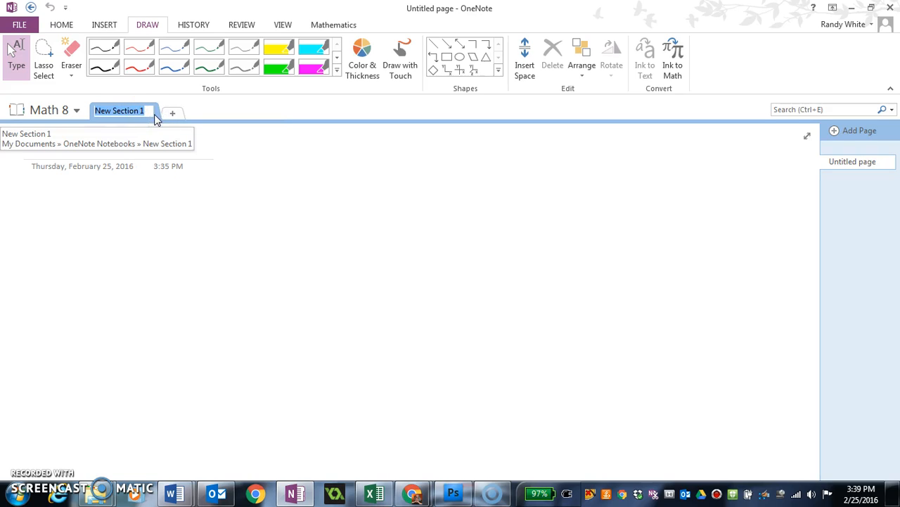
{"action": "type", "text": "Ratios"}
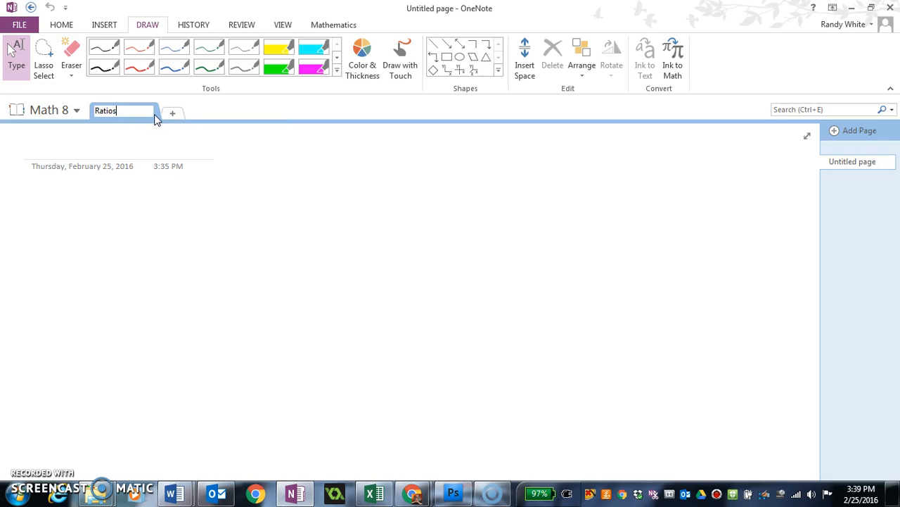
- Add a second section named "Fractions" to the Math 8 notebook
{"action": "left_click", "coordinate": [172, 115]}
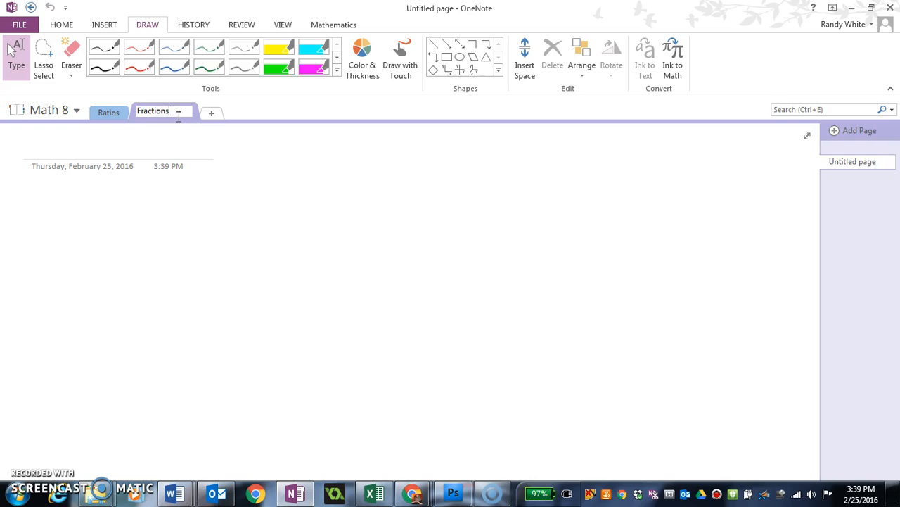
{"action": "key", "text": "Return"}
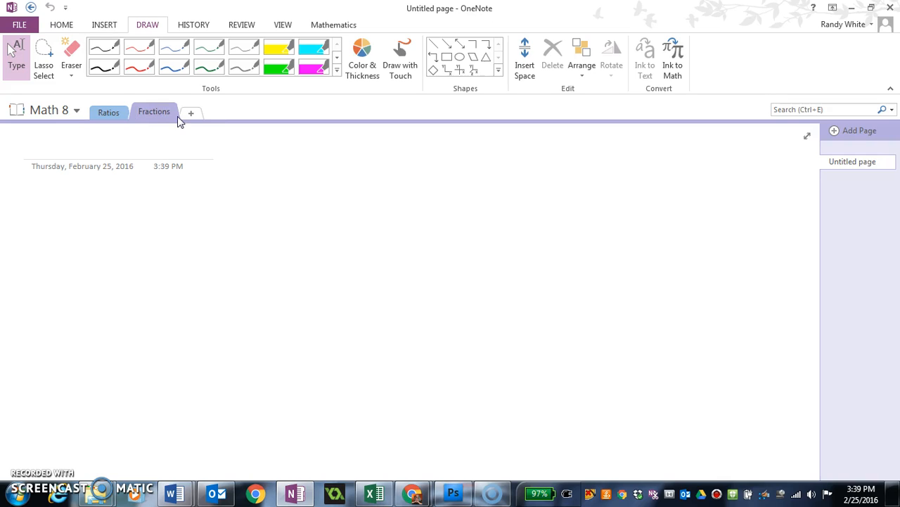
{"action": "left_click", "coordinate": [271, 240]}
- Open the AW 10 notebook and look over the annotated Chapter 3 measurement worksheet
{"action": "left_click", "coordinate": [50, 111]}
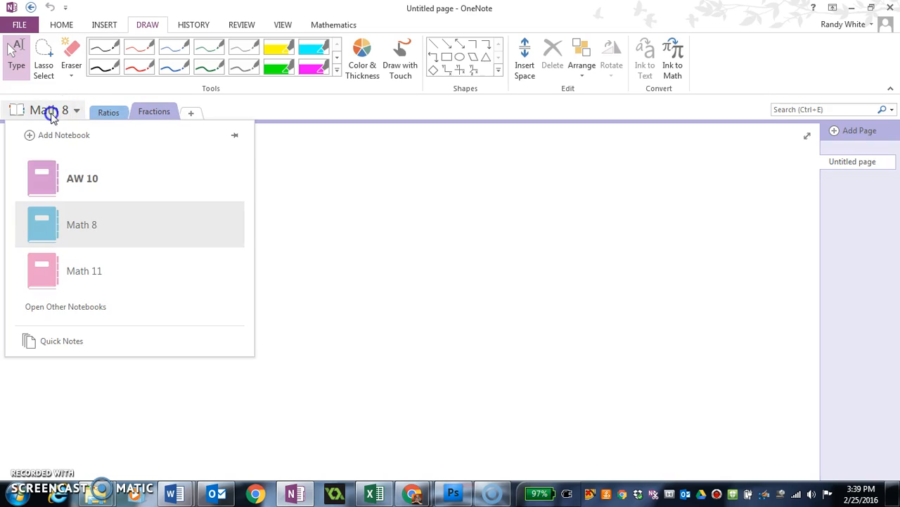
{"action": "left_click", "coordinate": [64, 181]}
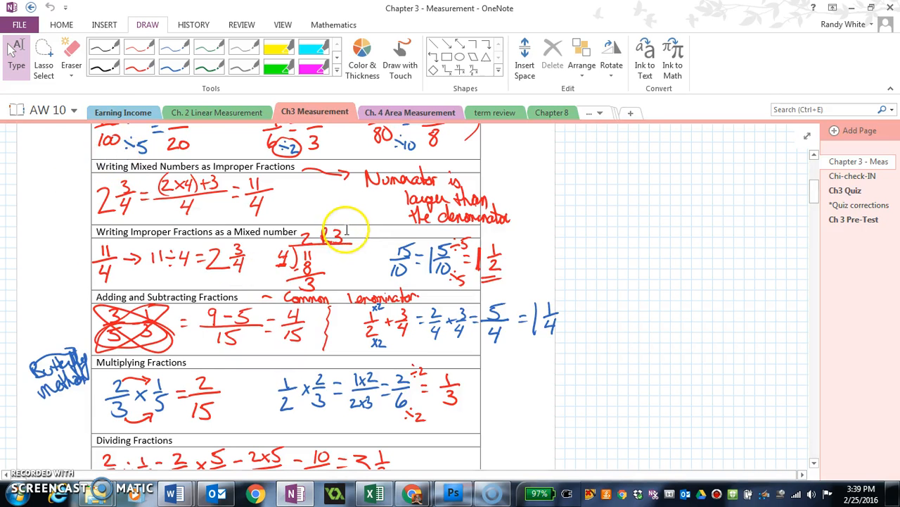
{"action": "scroll", "coordinate": [341, 232], "scroll_direction": "up", "scroll_amount": 2}
{"action": "scroll", "coordinate": [347, 227], "scroll_direction": "up", "scroll_amount": 2}
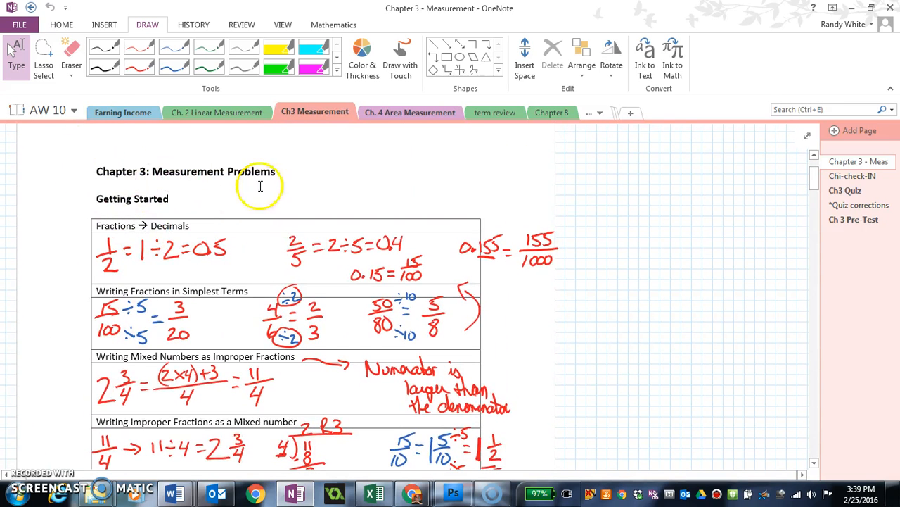
{"action": "scroll", "coordinate": [332, 355], "scroll_direction": "down", "scroll_amount": 3}
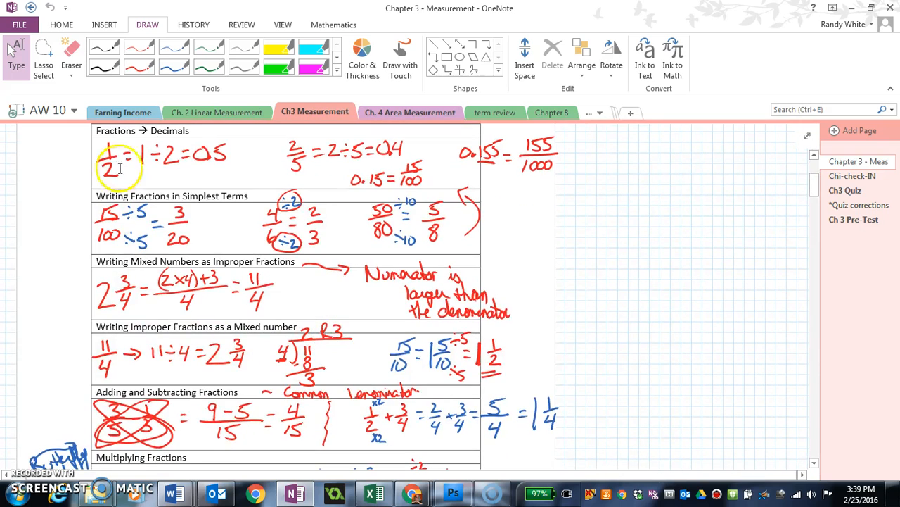
{"action": "scroll", "coordinate": [123, 162], "scroll_direction": "up", "scroll_amount": 3}
{"action": "left_click", "coordinate": [121, 172]}
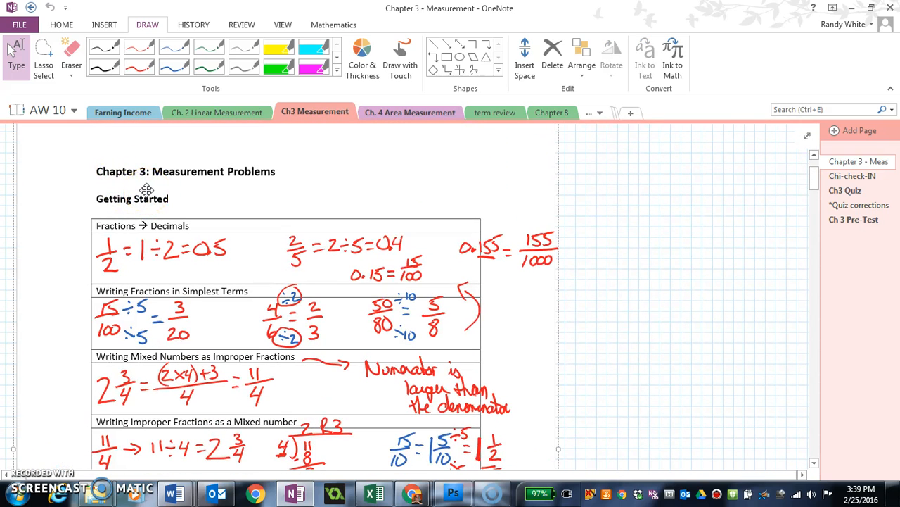
- Switch to the blank Word document and enter the text "This is an example"
{"action": "left_click", "coordinate": [187, 496]}
{"action": "left_click", "coordinate": [246, 445]}
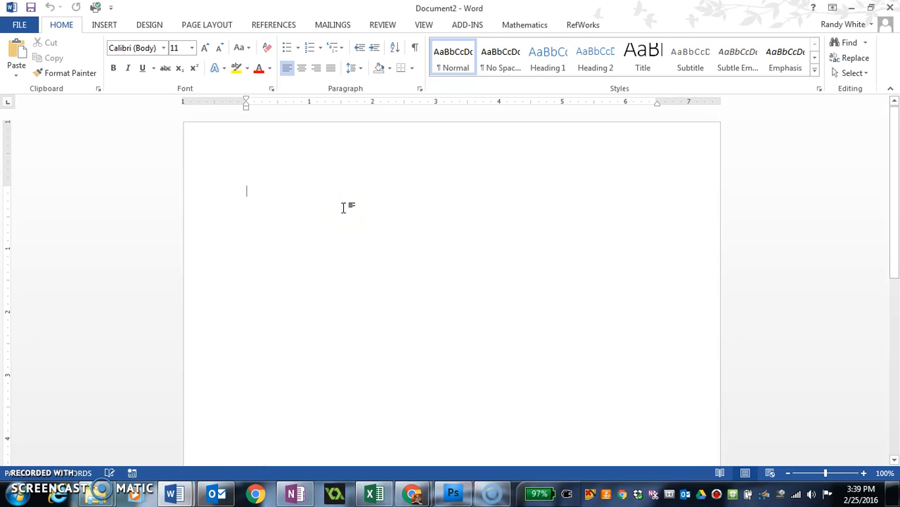
{"action": "type", "text": "This is an example"}
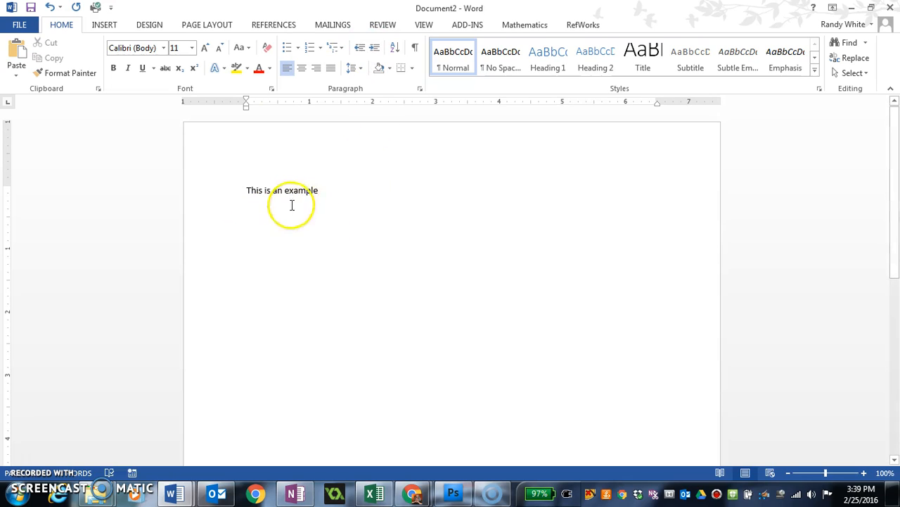
- Print the document using the Send To OneNote 2013 printer
{"action": "left_click", "coordinate": [13, 27]}
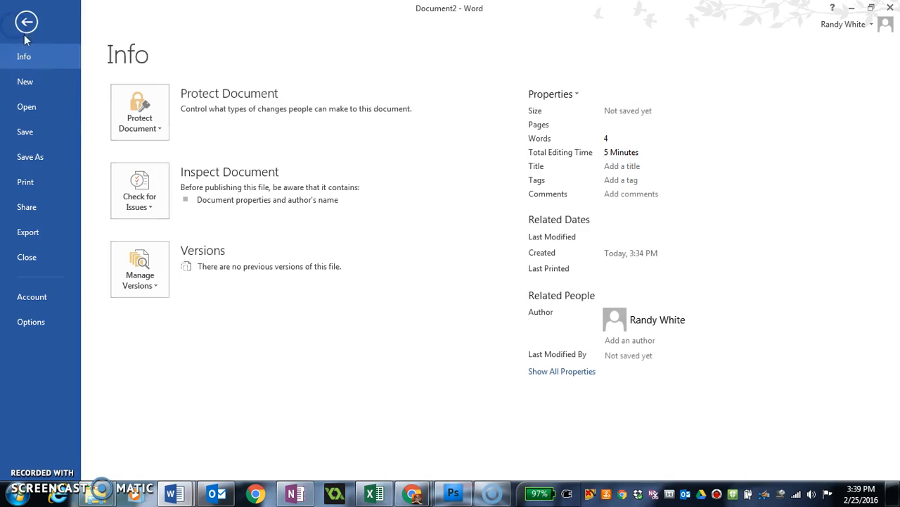
{"action": "left_click", "coordinate": [25, 183]}
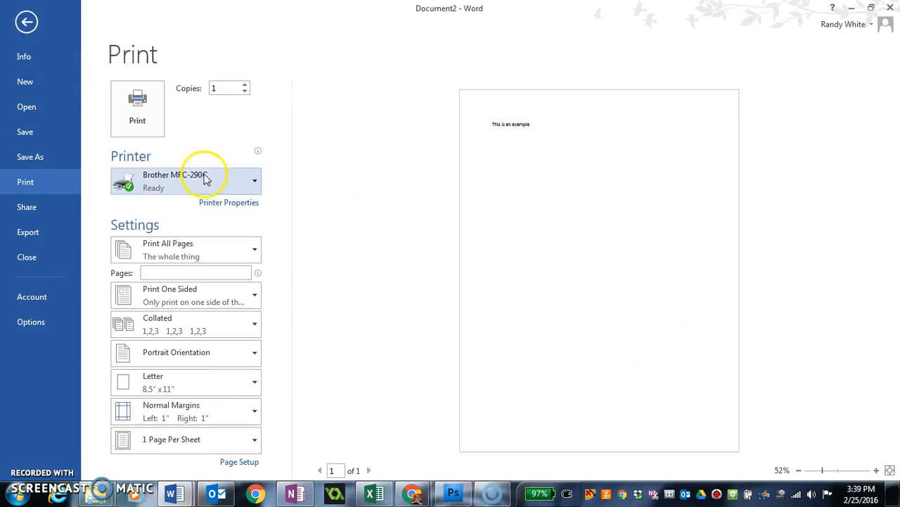
{"action": "left_click", "coordinate": [250, 183]}
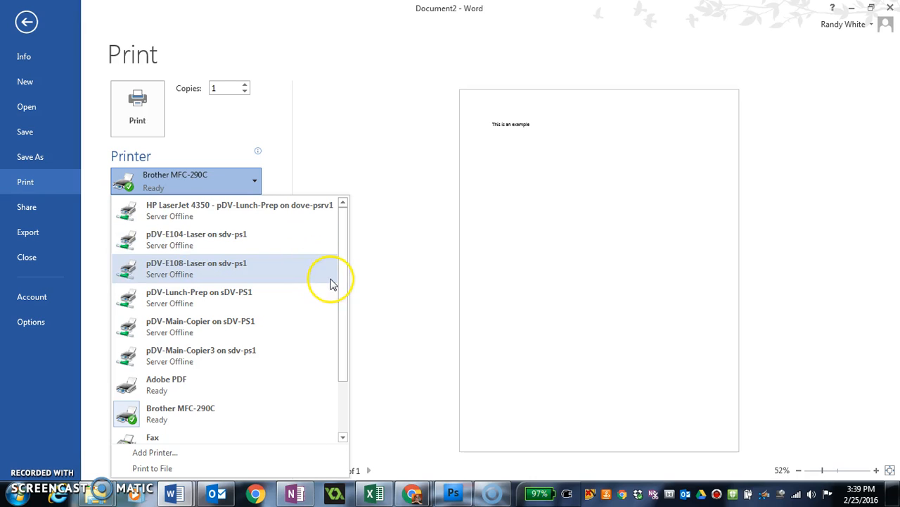
{"action": "left_click_drag", "start_coordinate": [342, 285], "coordinate": [344, 339]}
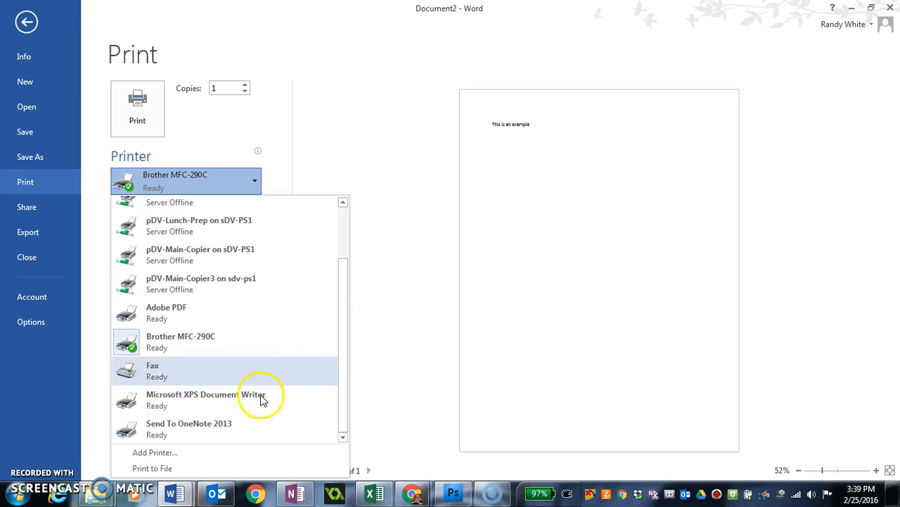
{"action": "left_click", "coordinate": [169, 426]}
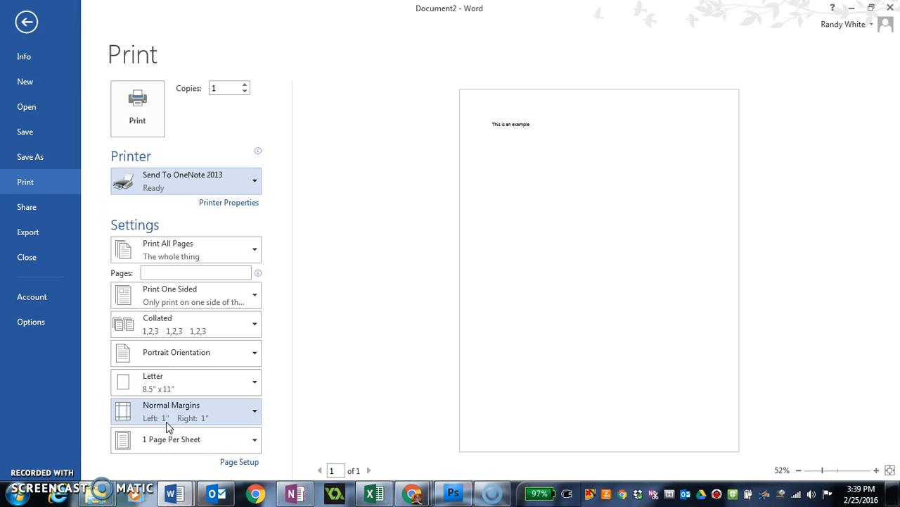
{"action": "left_click", "coordinate": [140, 107]}
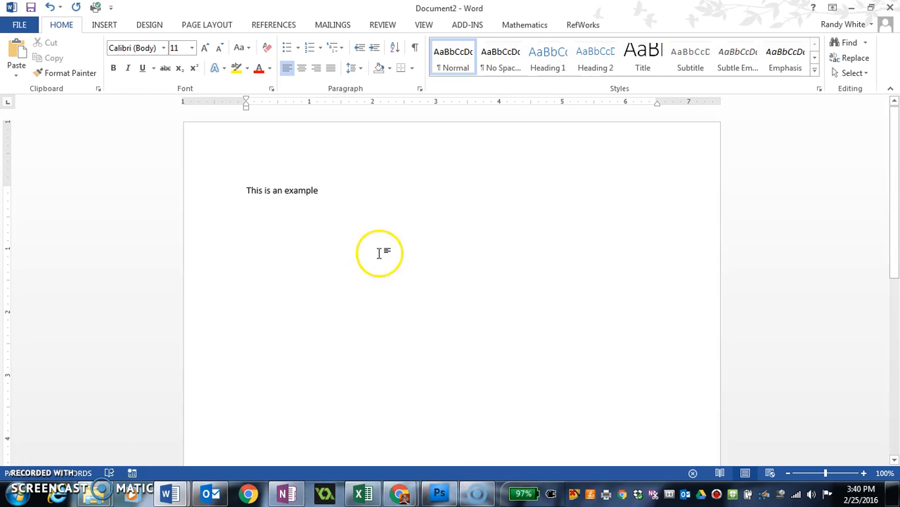
- Switch back to OneNote and insert the printout on the untitled page of Chapter 5 in the Math 11 notebook
{"action": "left_click", "coordinate": [284, 494]}
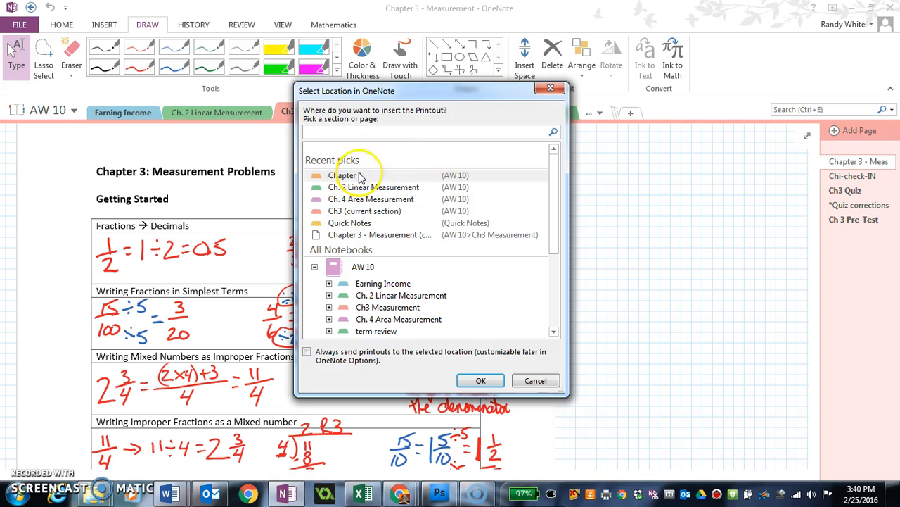
{"action": "left_click", "coordinate": [314, 267]}
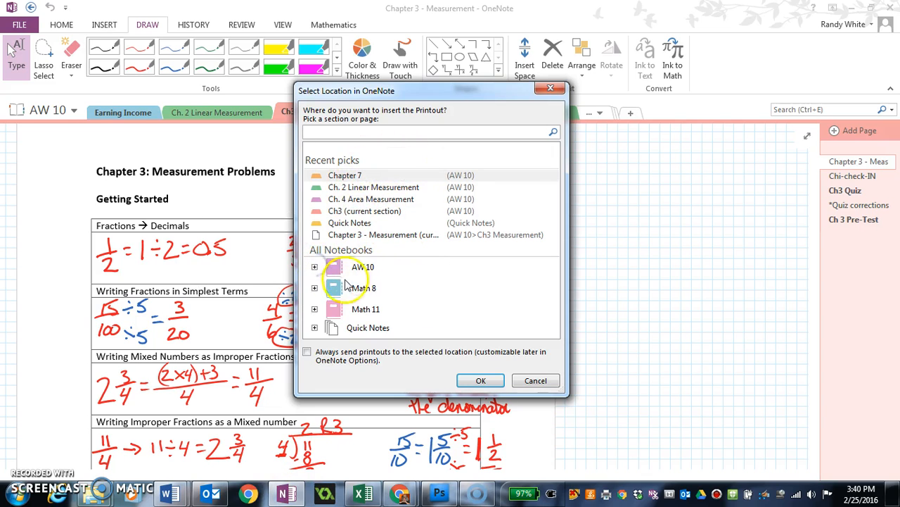
{"action": "left_click", "coordinate": [315, 309]}
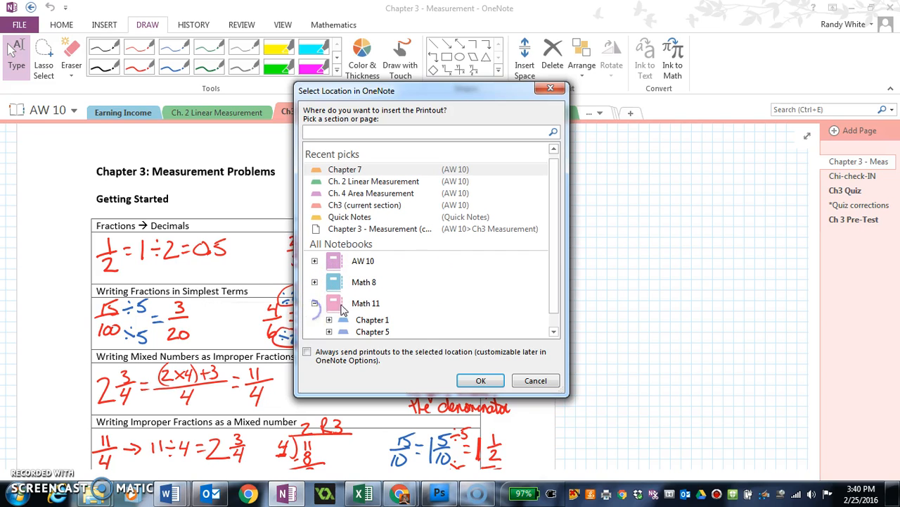
{"action": "left_click", "coordinate": [329, 331]}
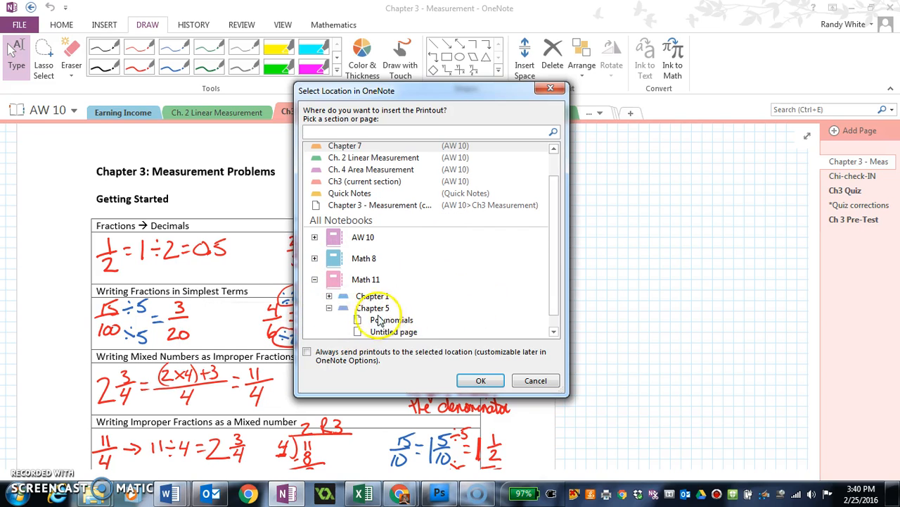
{"action": "left_click", "coordinate": [373, 308]}
{"action": "left_click", "coordinate": [391, 332]}
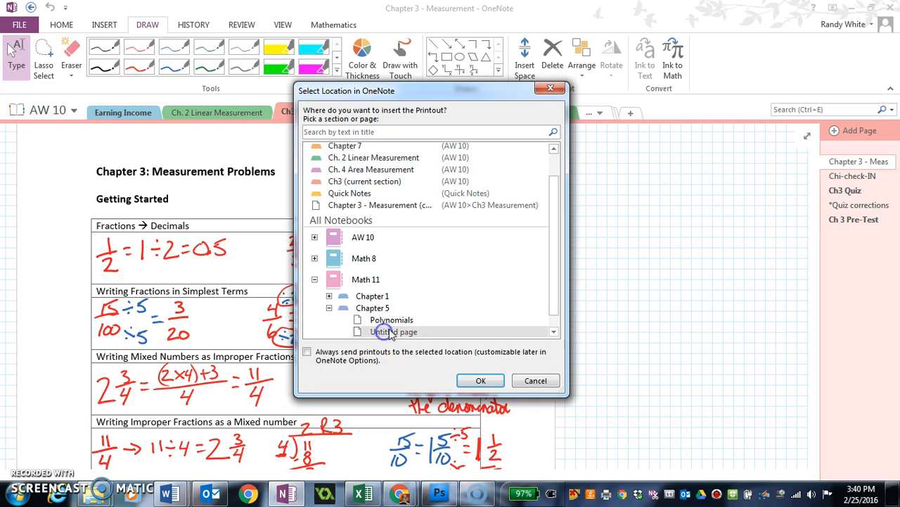
{"action": "left_click", "coordinate": [481, 382]}
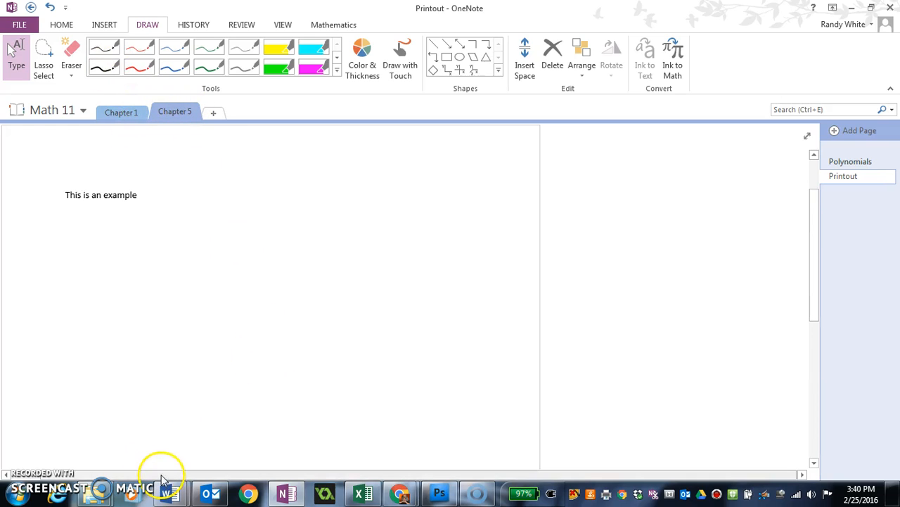
{"action": "left_click", "coordinate": [95, 475]}
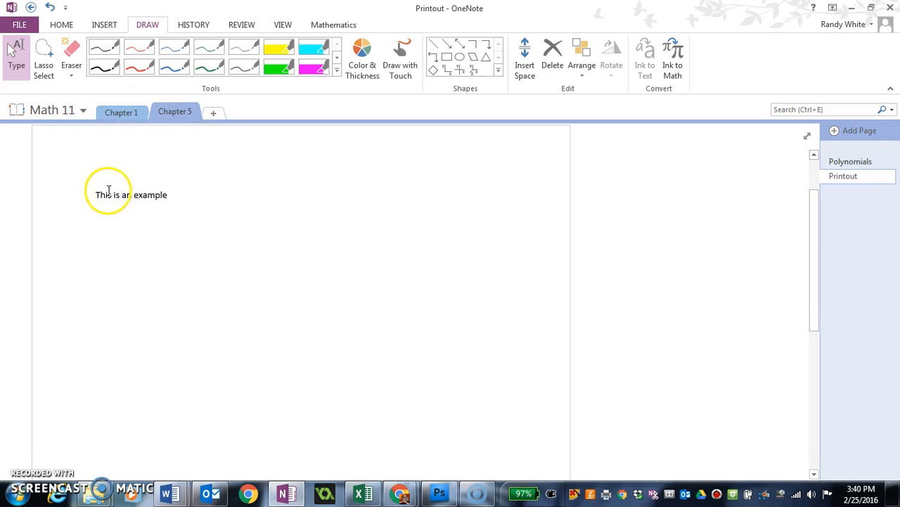
- Draw a simple smiley face in blue ink below the example text on the Printout page
{"action": "left_click", "coordinate": [226, 215]}
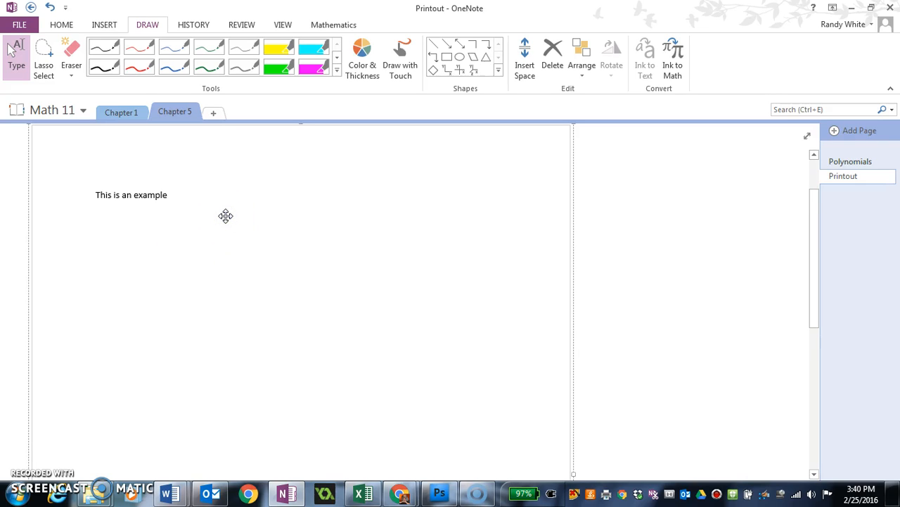
{"action": "left_click_drag", "start_coordinate": [284, 214], "coordinate": [281, 274]}
{"action": "left_click_drag", "start_coordinate": [302, 213], "coordinate": [305, 267]}
{"action": "left_click", "coordinate": [272, 289]}
{"action": "left_click_drag", "start_coordinate": [256, 296], "coordinate": [307, 295]}
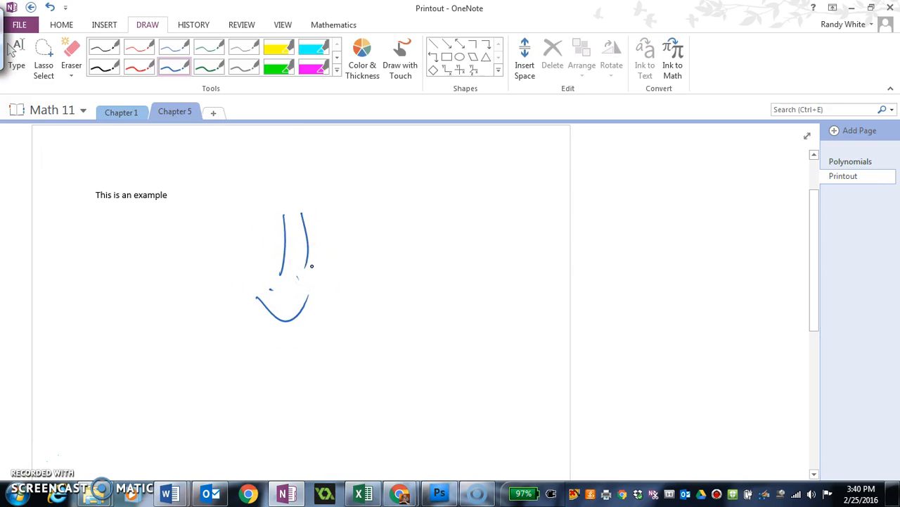
- Open the AW 10 notebook and look over its sharing options
{"action": "left_click", "coordinate": [37, 111]}
{"action": "left_click", "coordinate": [69, 177]}
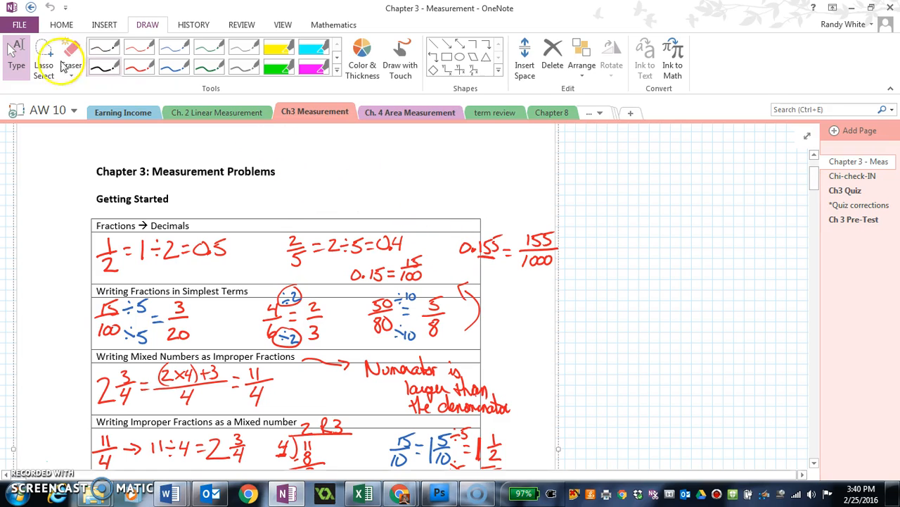
{"action": "left_click", "coordinate": [20, 24]}
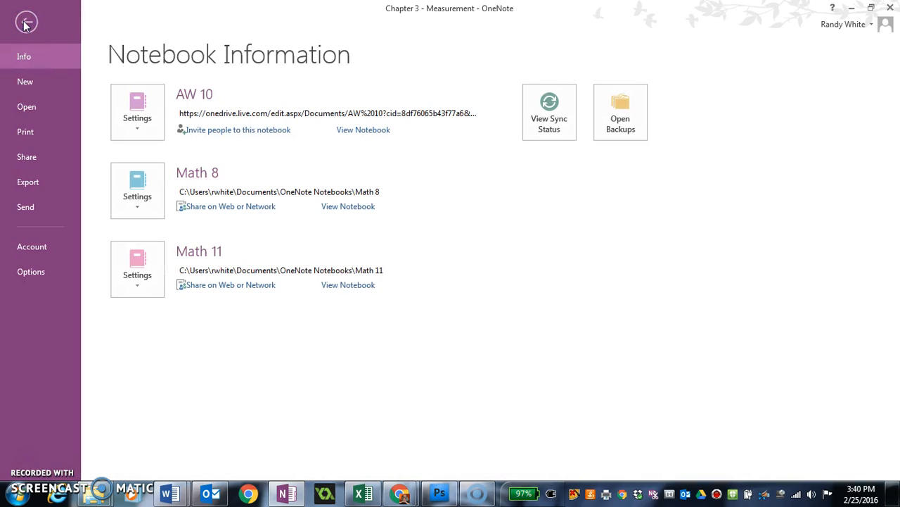
{"action": "left_click", "coordinate": [28, 158]}
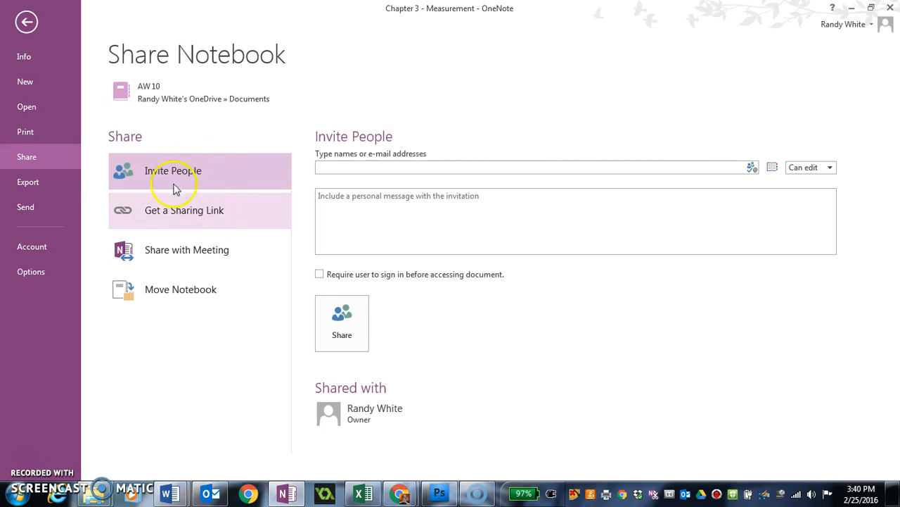
- Export the current page as a PDF named Chapter 3 - Measurement to the Desktop
{"action": "left_click", "coordinate": [32, 184]}
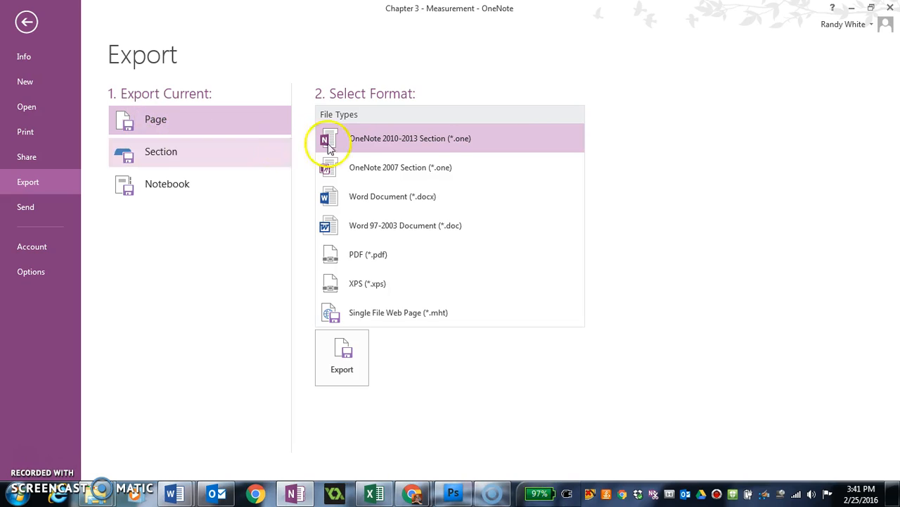
{"action": "left_click", "coordinate": [346, 257]}
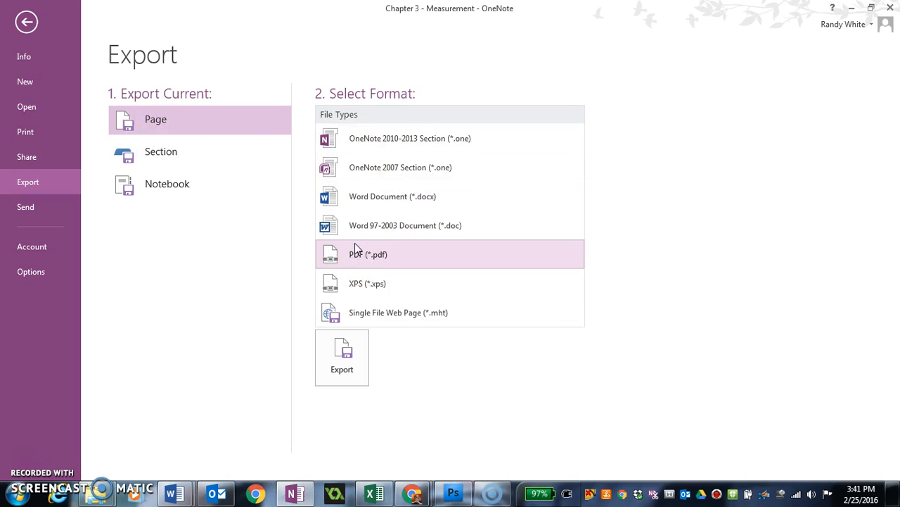
{"action": "left_click", "coordinate": [356, 357]}
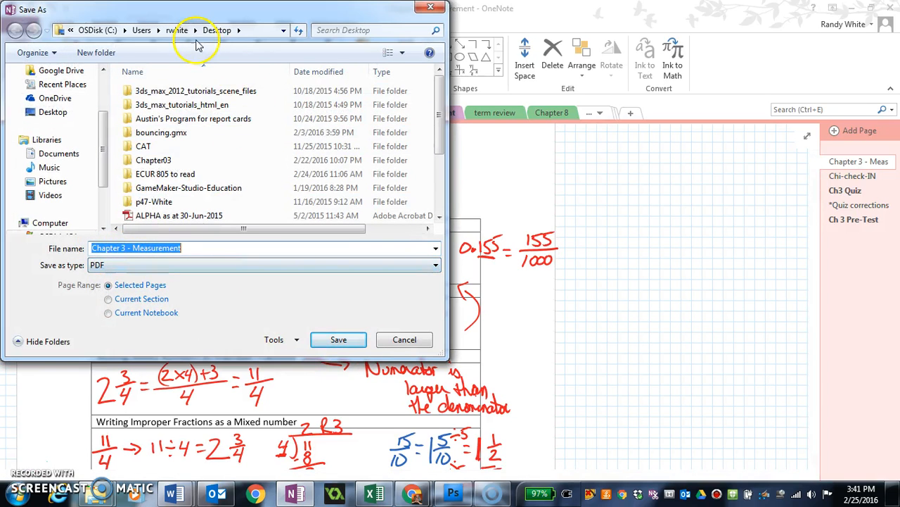
{"action": "left_click", "coordinate": [355, 340]}
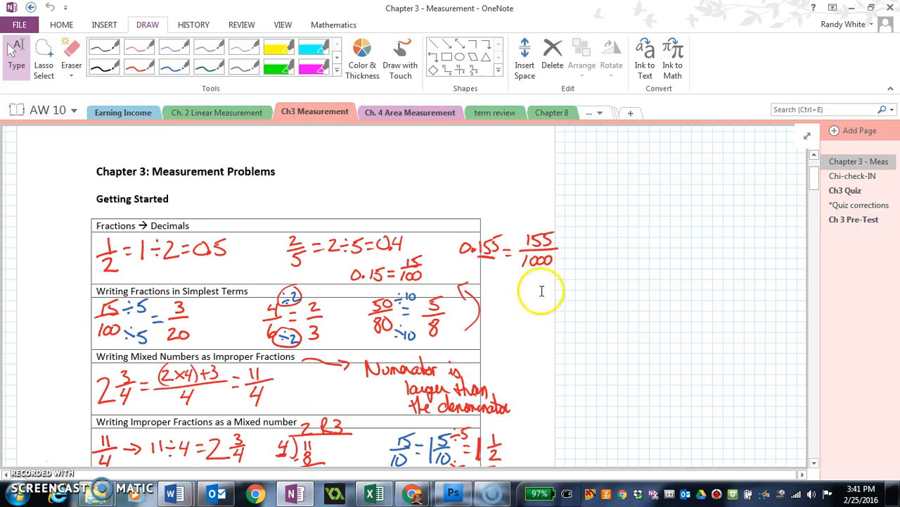
- Minimize the open windows, open the exported Chapter 3 - Measurement PDF from the desktop in Adobe Reader, and look it over maximized
{"action": "left_click", "coordinate": [851, 8]}
{"action": "left_click", "coordinate": [851, 7]}
{"action": "left_click", "coordinate": [851, 8]}
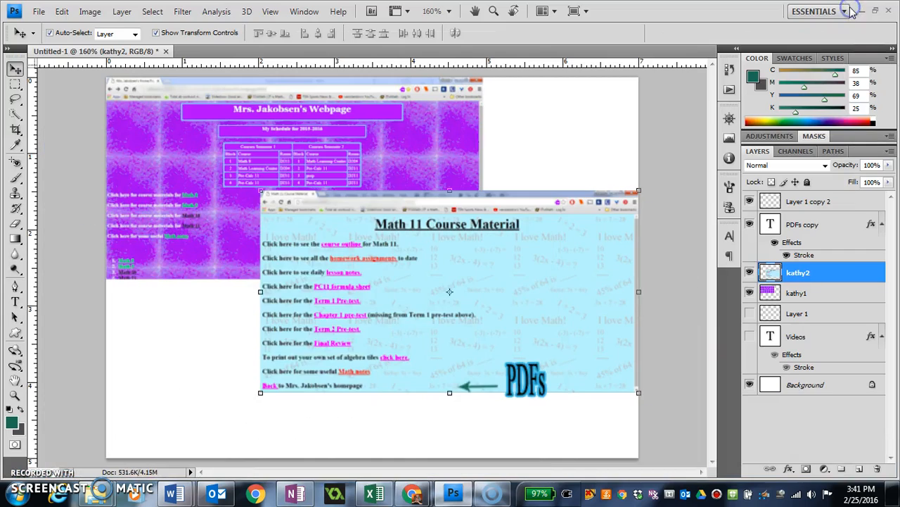
{"action": "left_click", "coordinate": [850, 9]}
{"action": "left_click", "coordinate": [844, 8]}
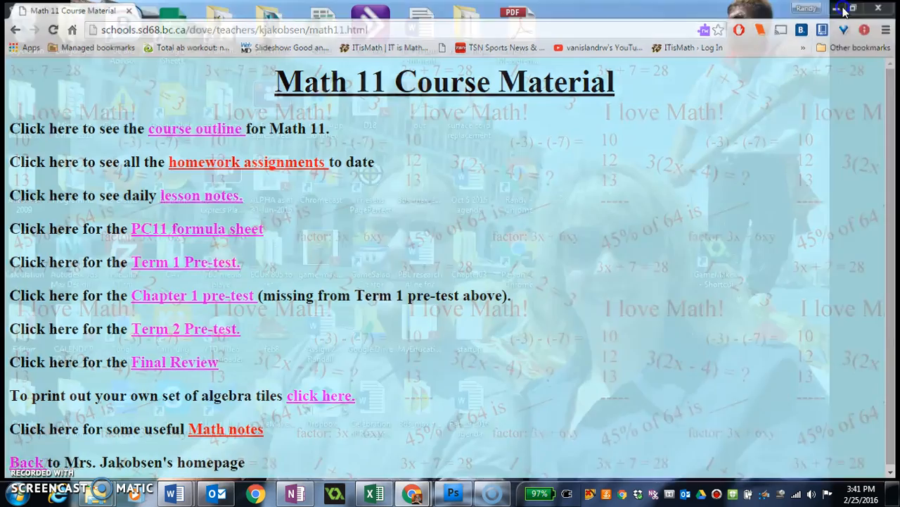
{"action": "double_click", "coordinate": [536, 35]}
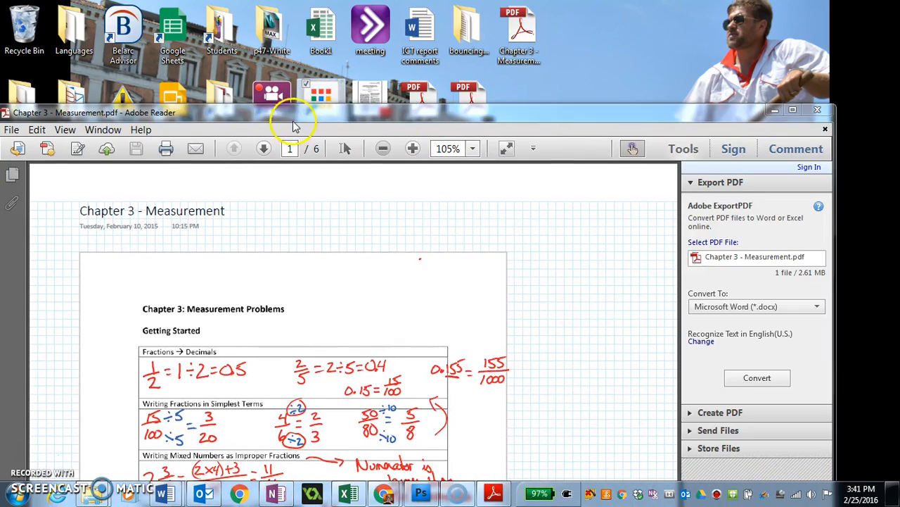
{"action": "double_click", "coordinate": [296, 114]}
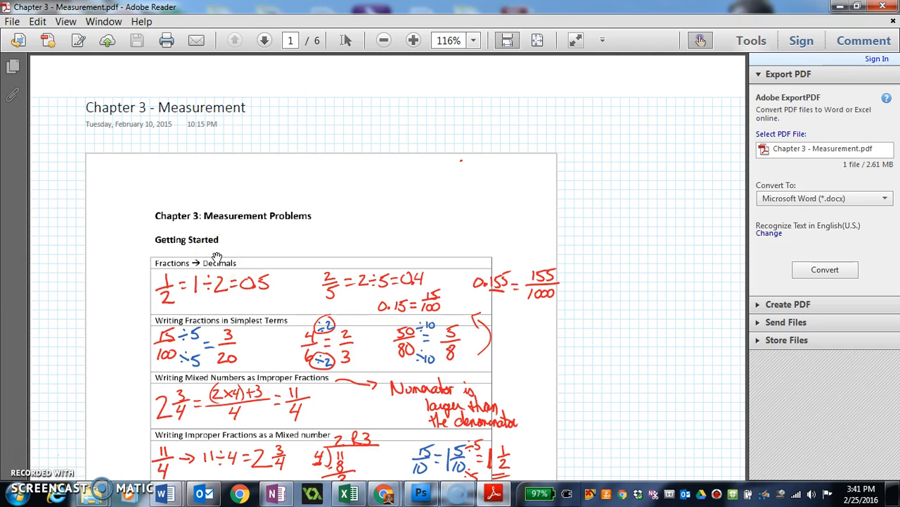
{"action": "scroll", "coordinate": [217, 257], "scroll_direction": "down", "scroll_amount": 2}
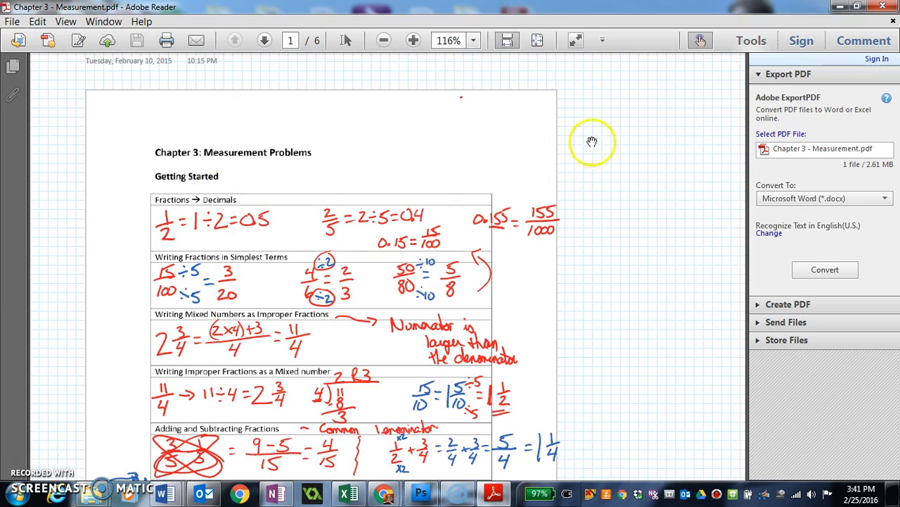
- Switch back to OneNote and open the term review section of the AW 10 notebook
{"action": "left_click", "coordinate": [277, 493]}
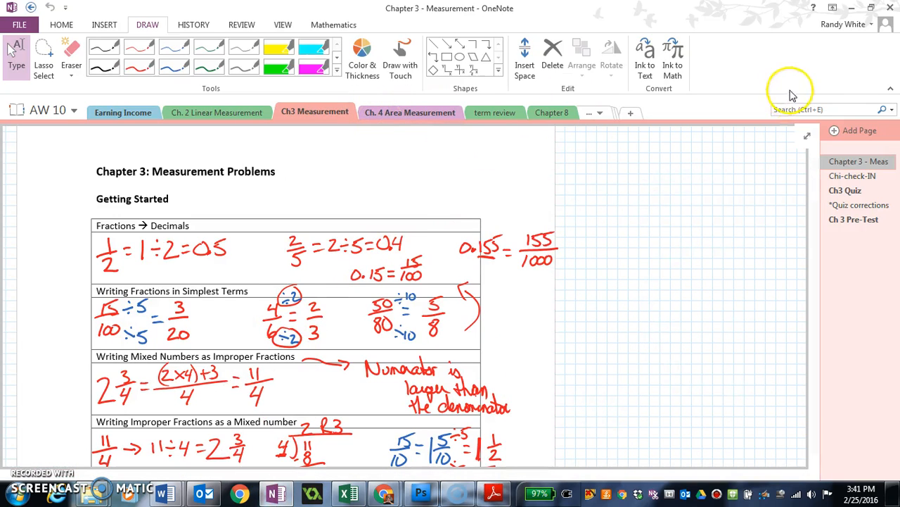
{"action": "left_click", "coordinate": [490, 114]}
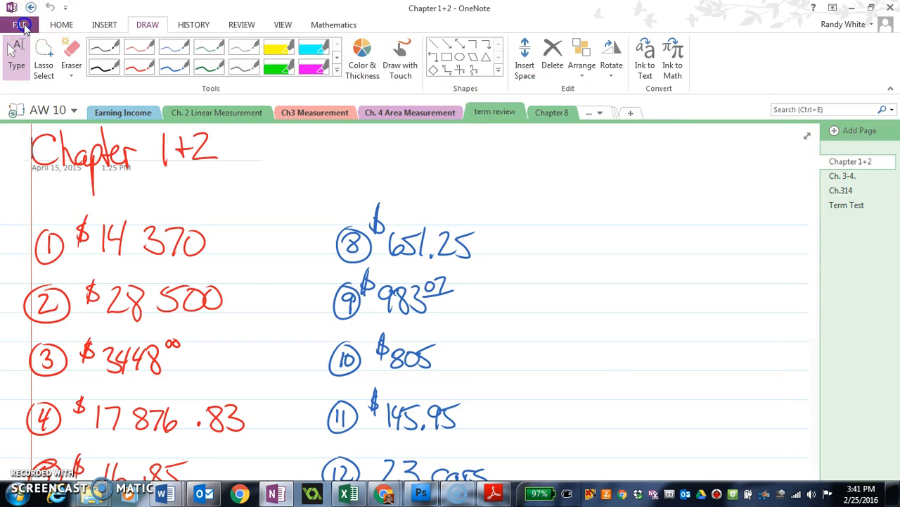
- Set the export options to the whole section in PDF format, and leave without exporting
{"action": "left_click", "coordinate": [21, 25]}
{"action": "left_click", "coordinate": [19, 185]}
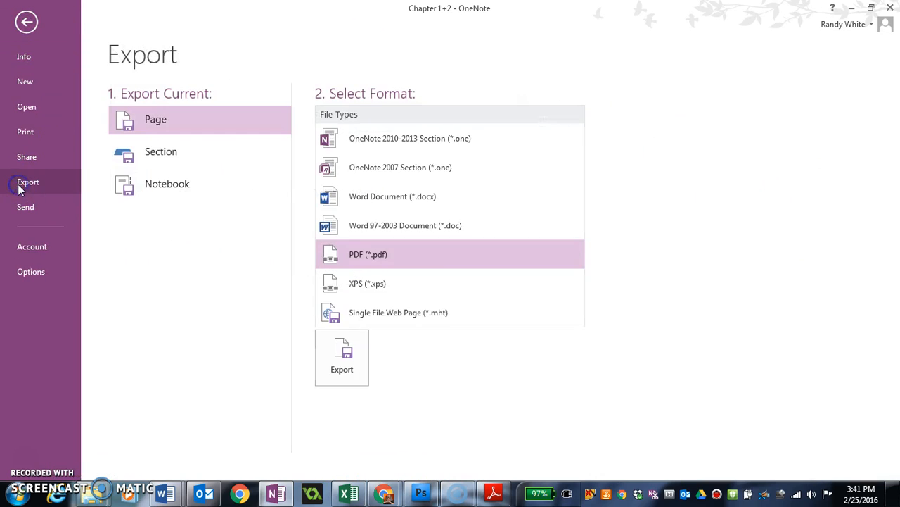
{"action": "left_click", "coordinate": [156, 156]}
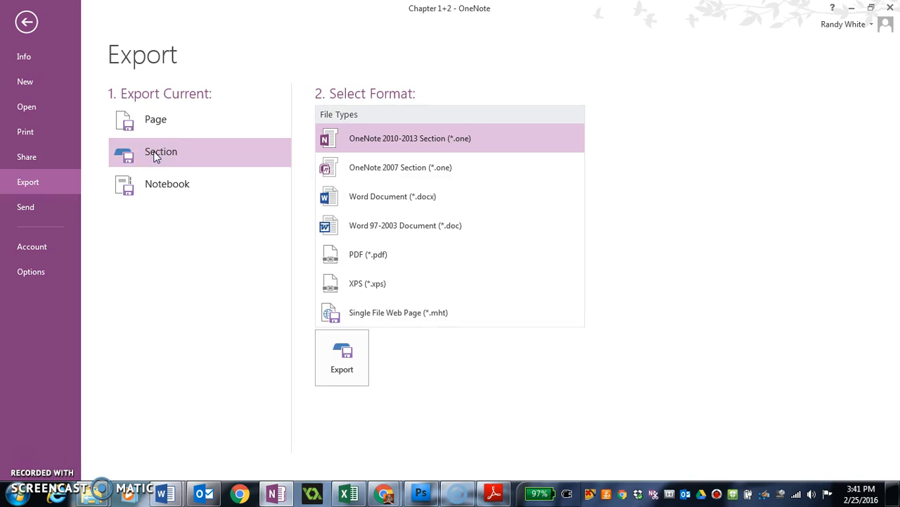
{"action": "left_click", "coordinate": [370, 257]}
{"action": "left_click", "coordinate": [26, 20]}
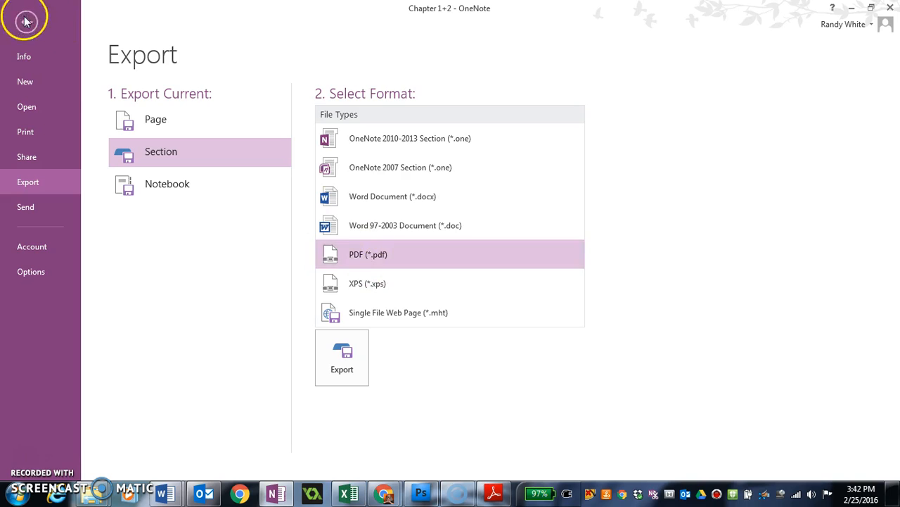
- Look at the Ch. 2 Linear Measurement section and return to the term review section
{"action": "left_click", "coordinate": [232, 117]}
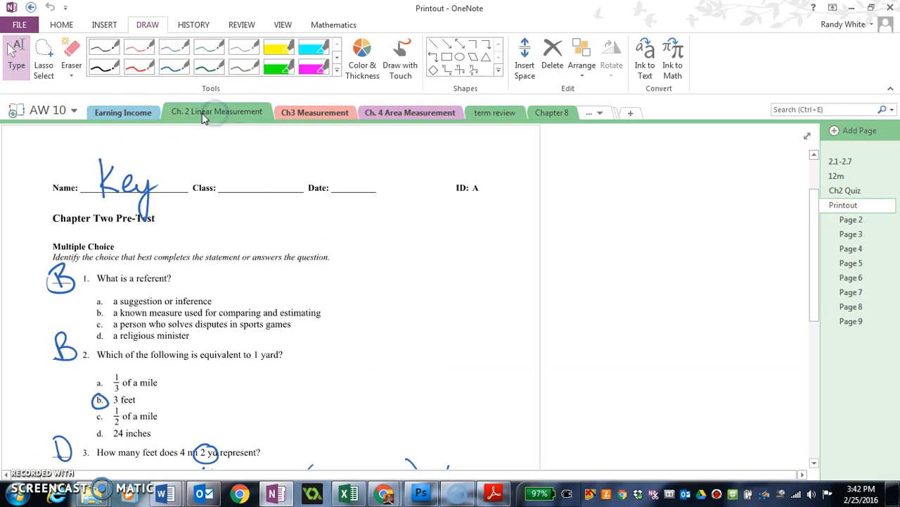
{"action": "left_click", "coordinate": [485, 112]}
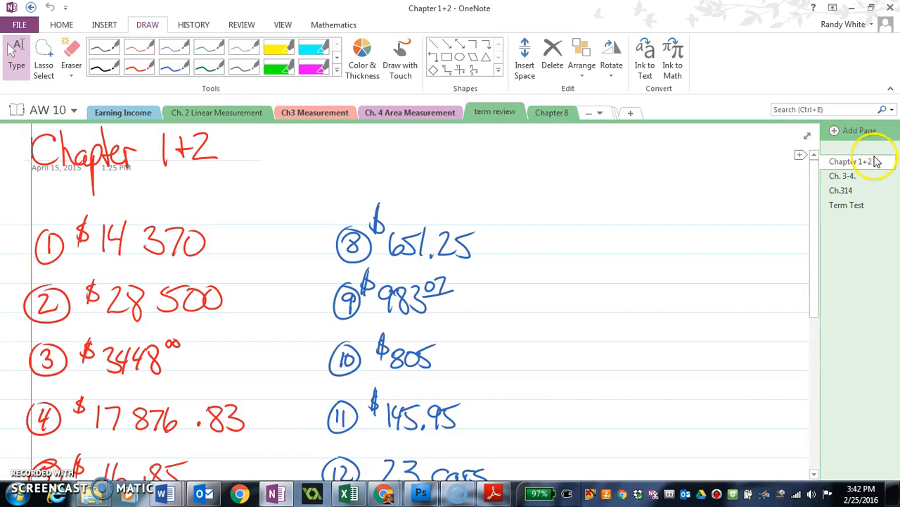